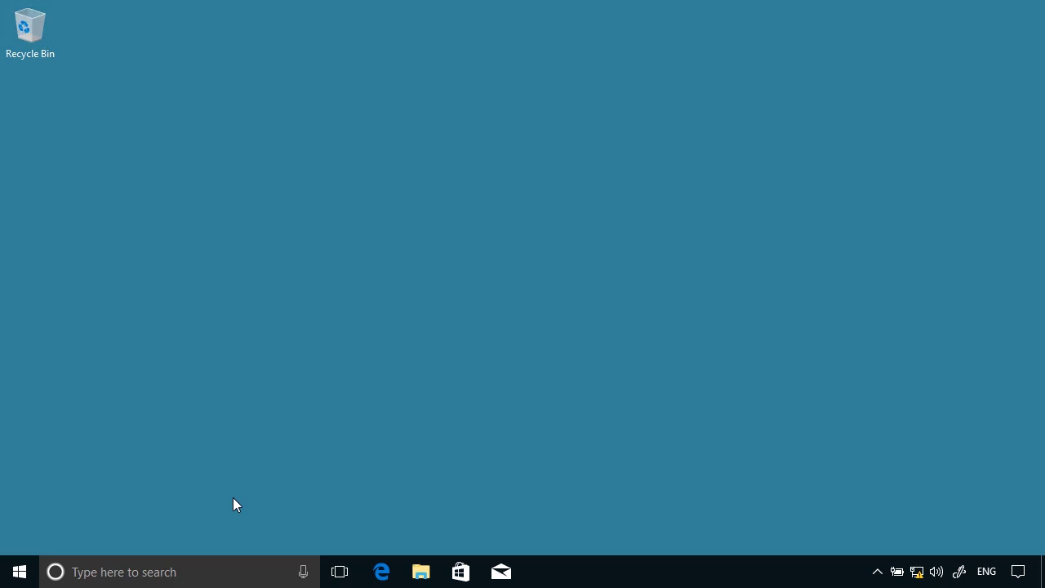
Scroll the Start menu app list to W and expand the Windows Kits folder
left_click(22, 573)
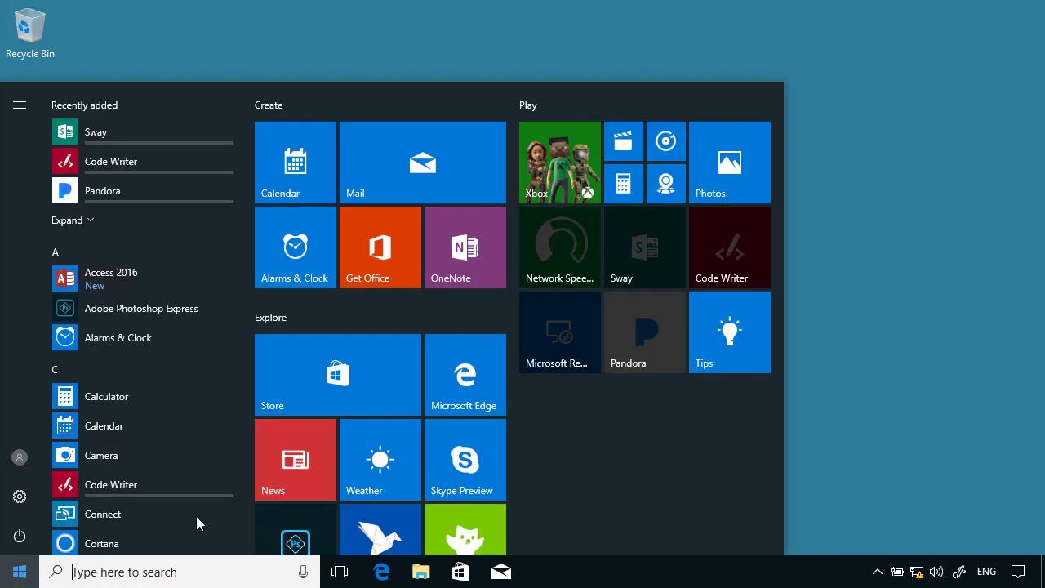
scroll(208, 515, "down", 15)
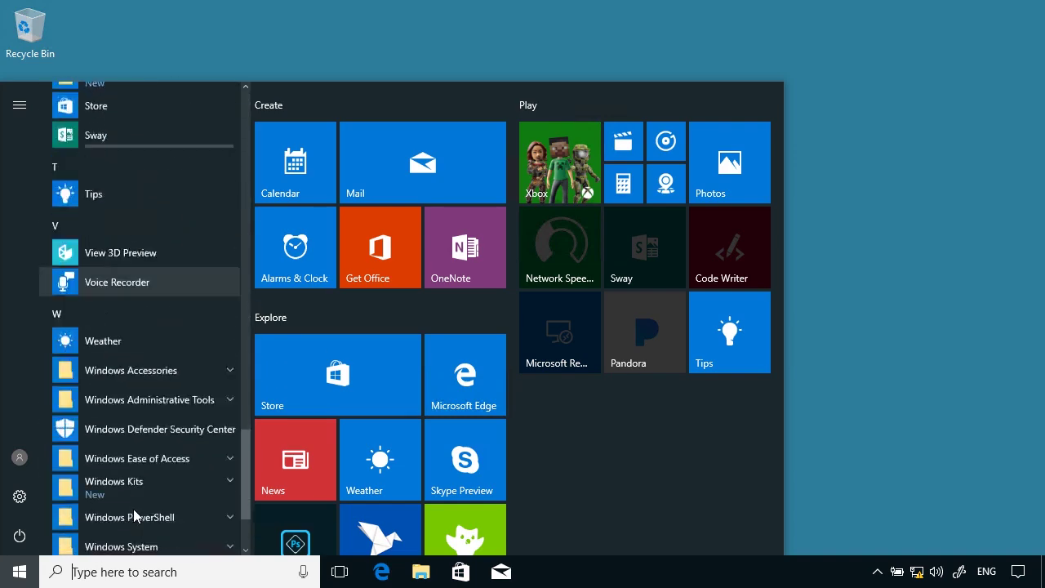
scroll(133, 509, "down", 3)
left_click(226, 347)
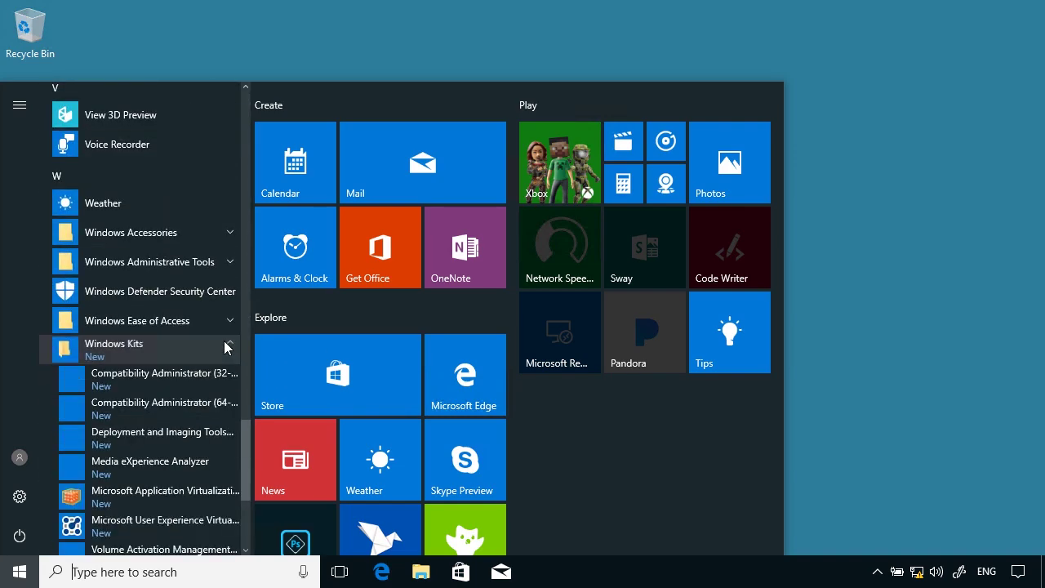
scroll(215, 352, "down", 5)
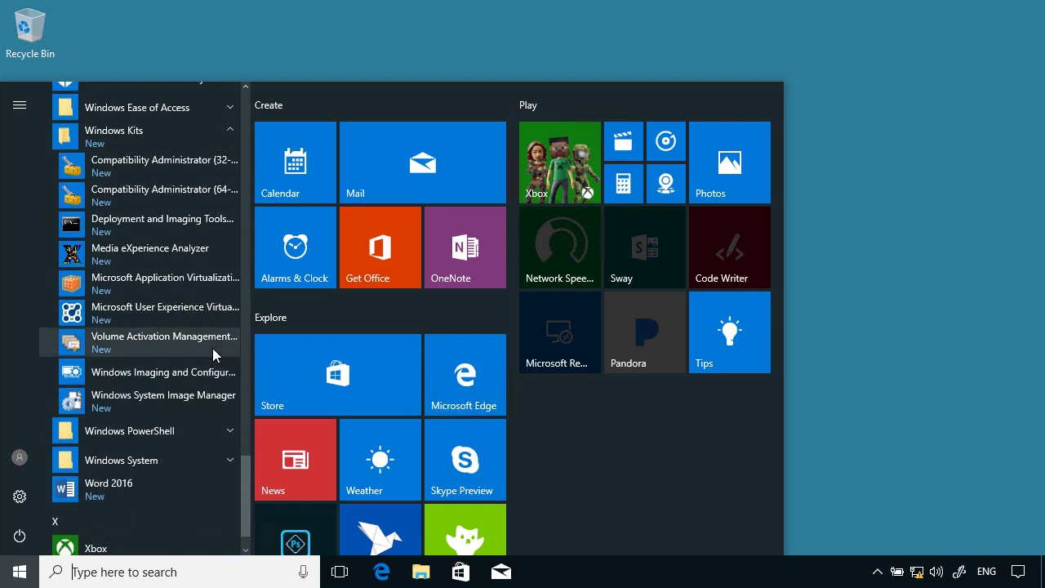
Launch Windows Configuration Designer and start an advanced provisioning project named App Deployment
left_click(178, 376)
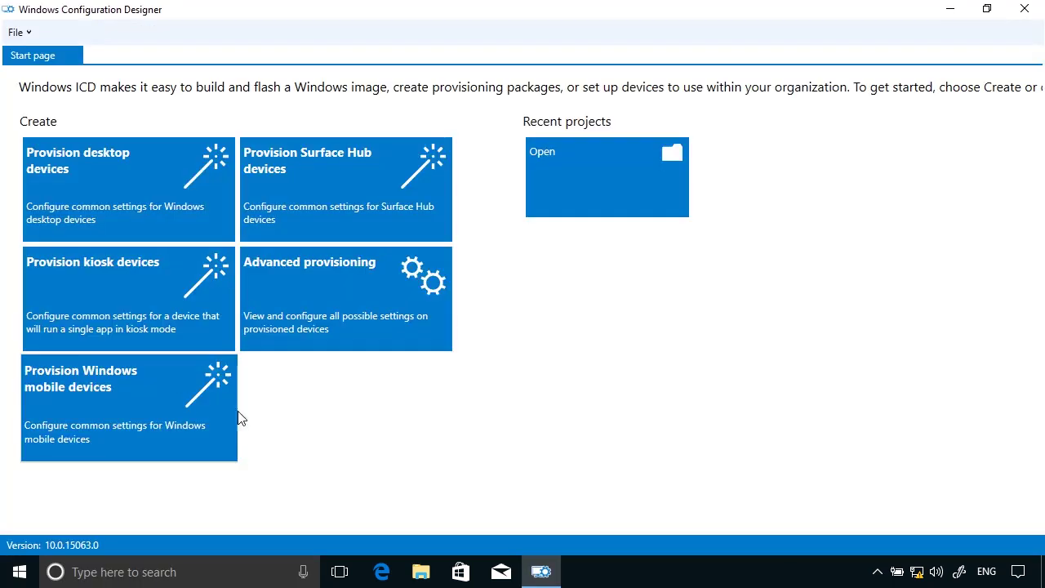
left_click(329, 297)
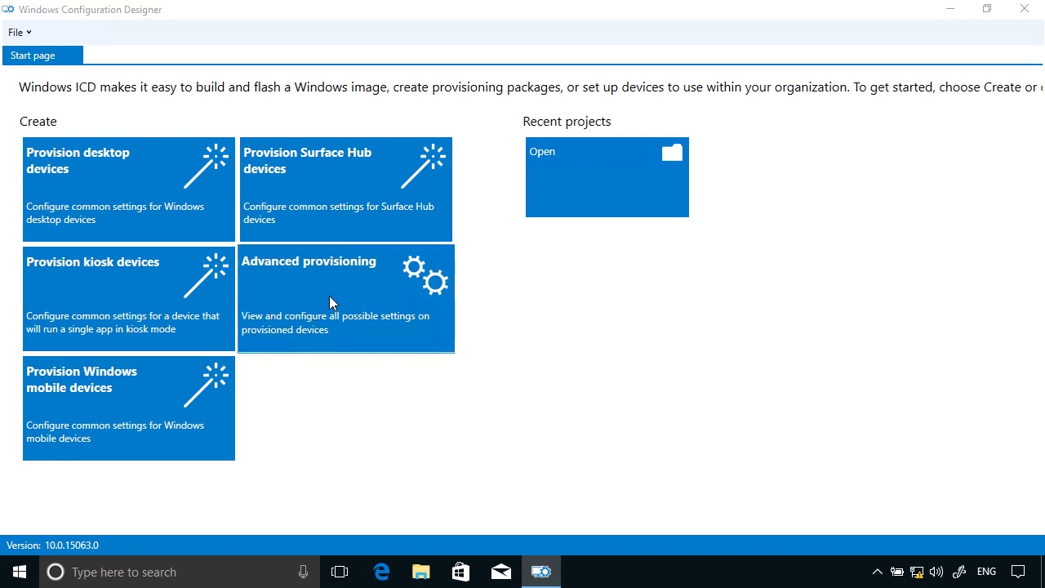
left_click_drag(319, 229, 271, 240)
type("App Deplo")
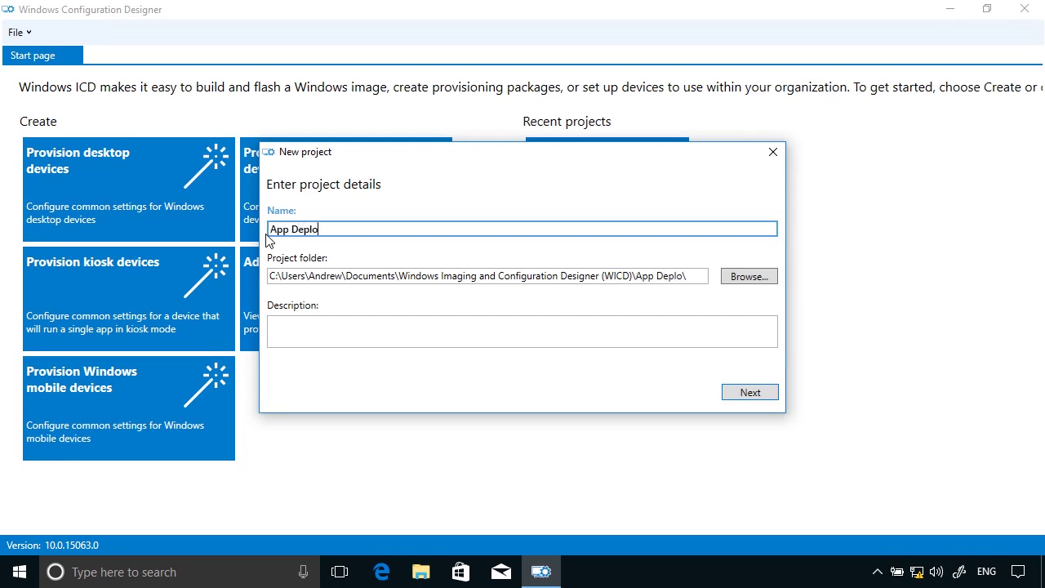
type("yment")
Target All Windows desktop editions and finish creating the project
left_click(744, 391)
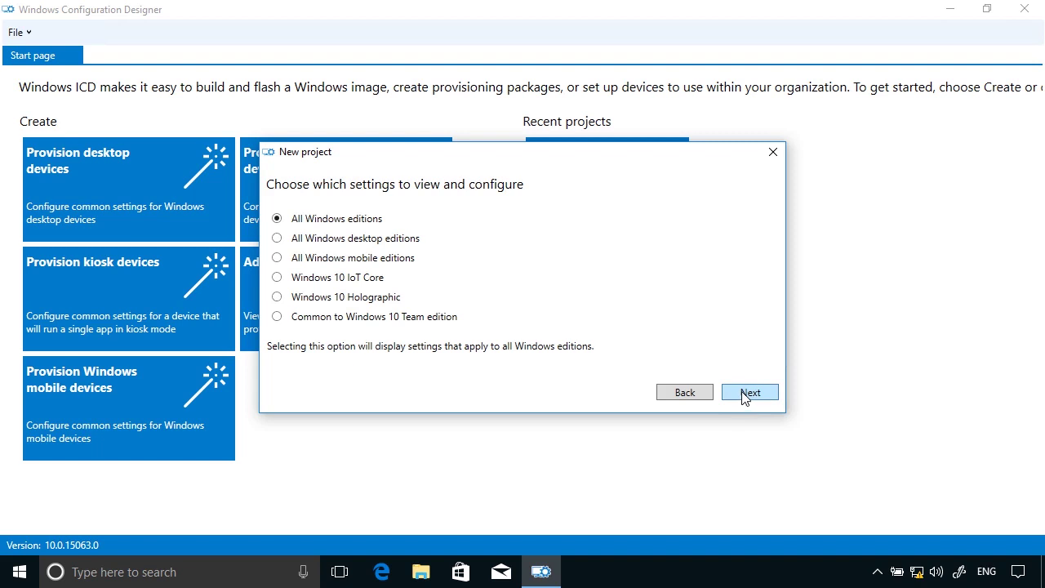
left_click(334, 239)
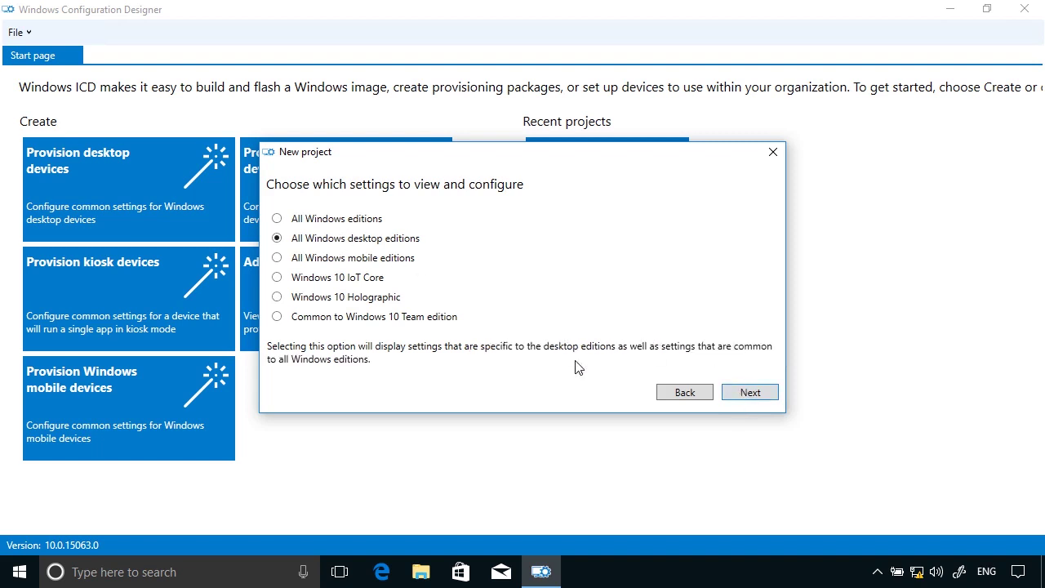
left_click(759, 396)
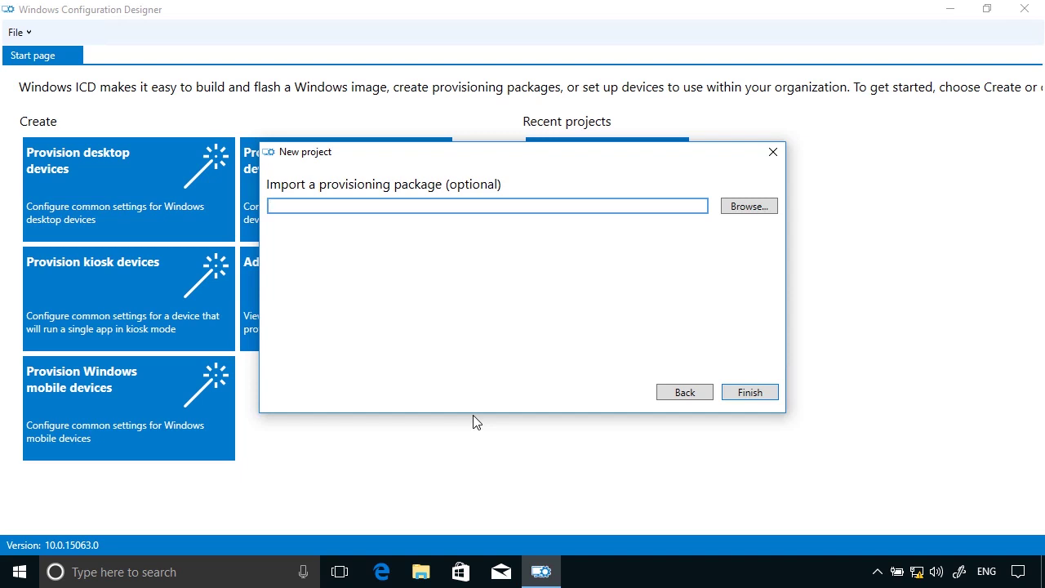
left_click(752, 393)
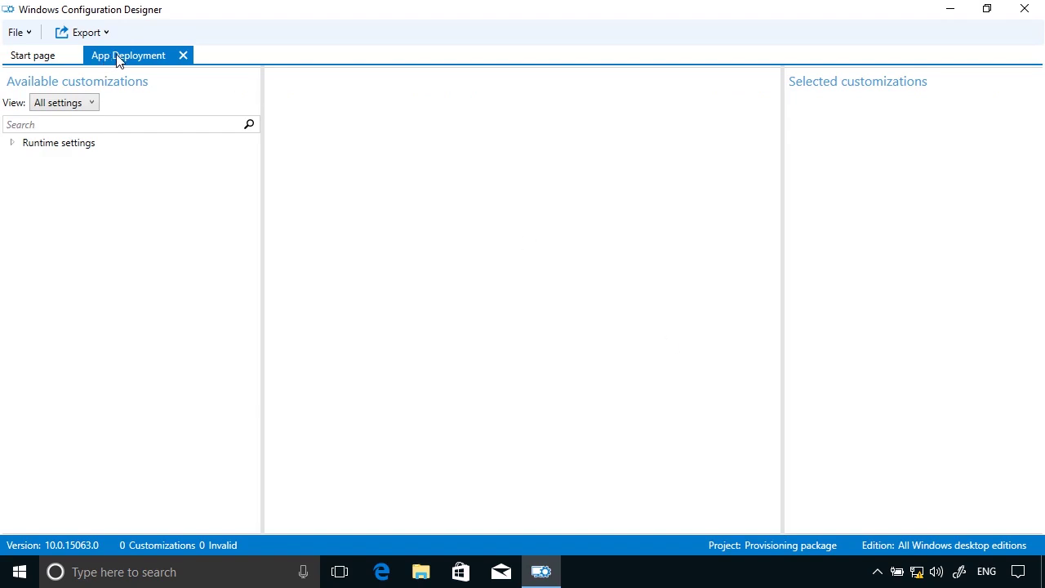
Switch to Common IT Pro settings and add a RootCertificates entry named App1 Cert
left_click(73, 107)
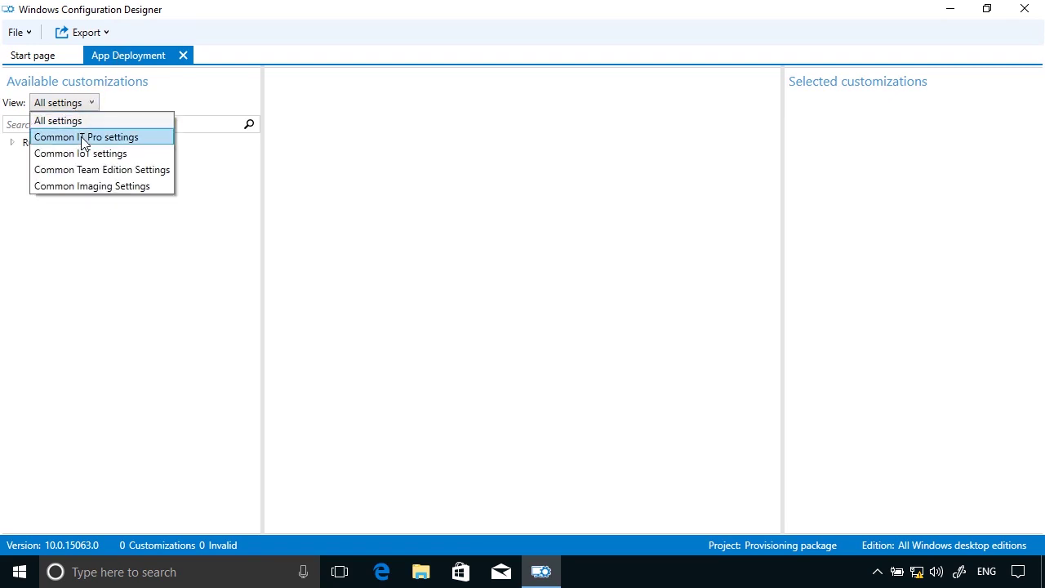
left_click(81, 137)
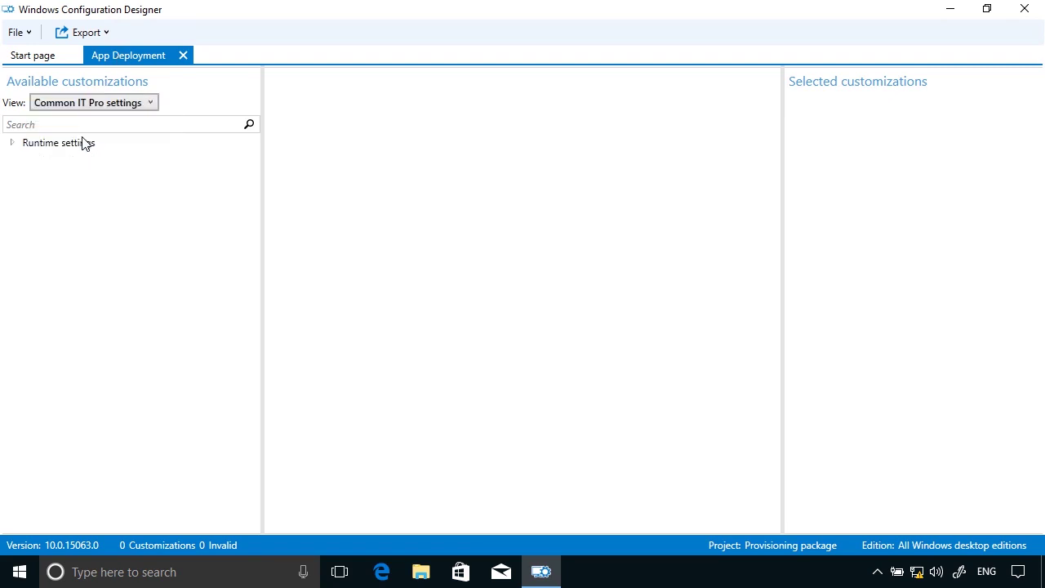
left_click(12, 144)
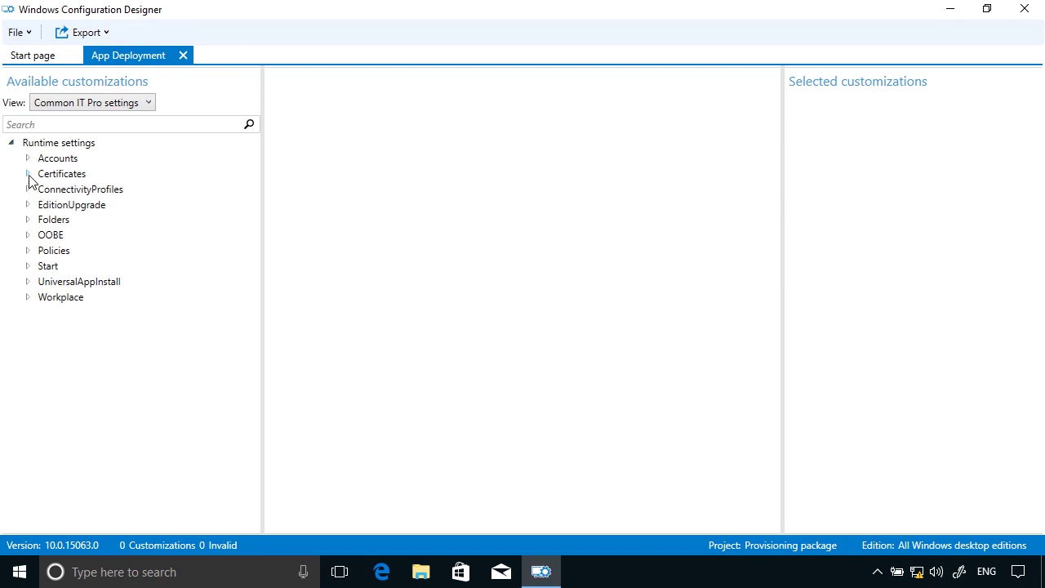
left_click(27, 174)
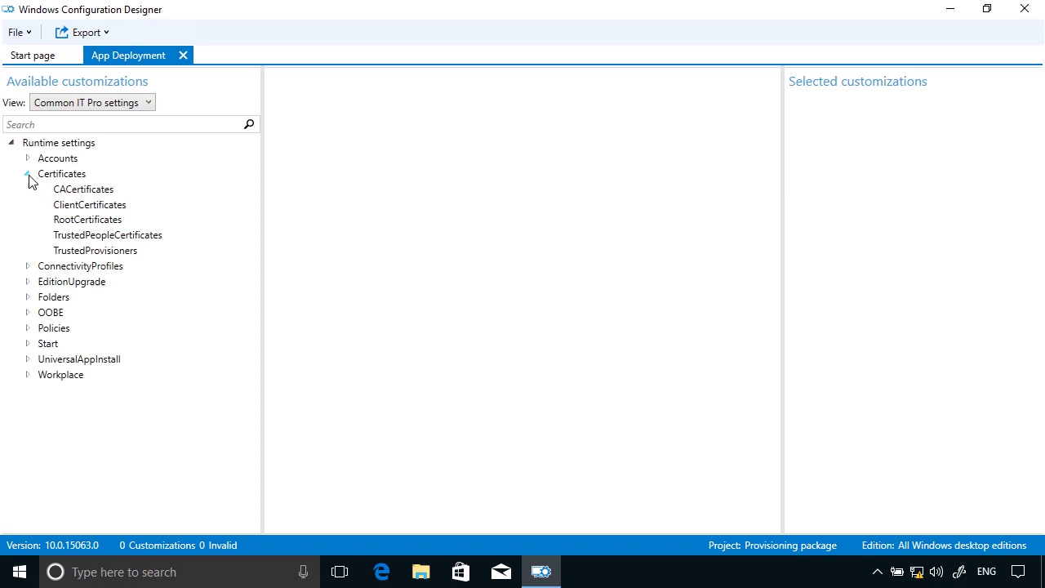
left_click(71, 222)
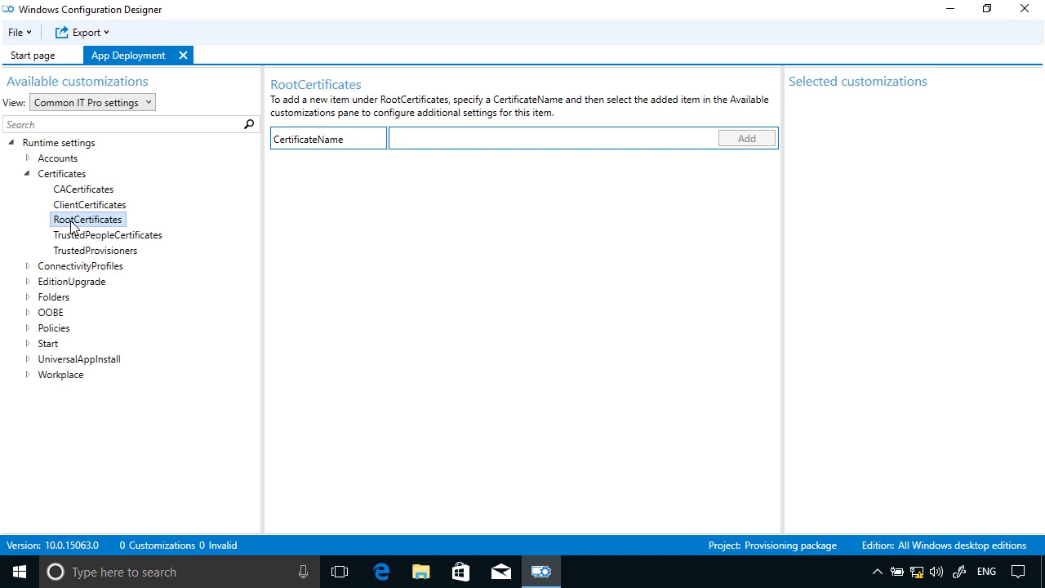
type("App")
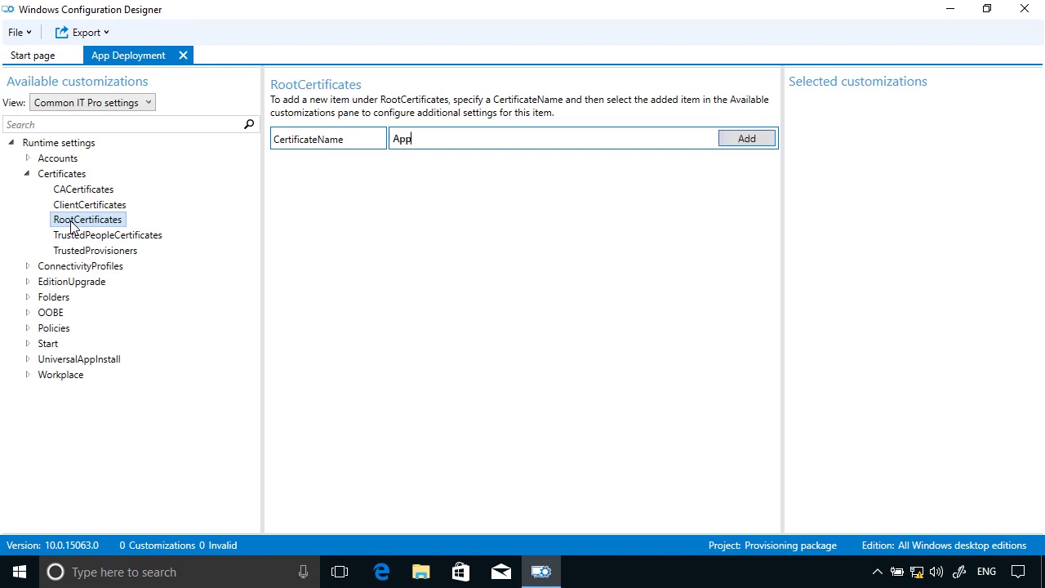
type("1 Cert")
left_click(746, 140)
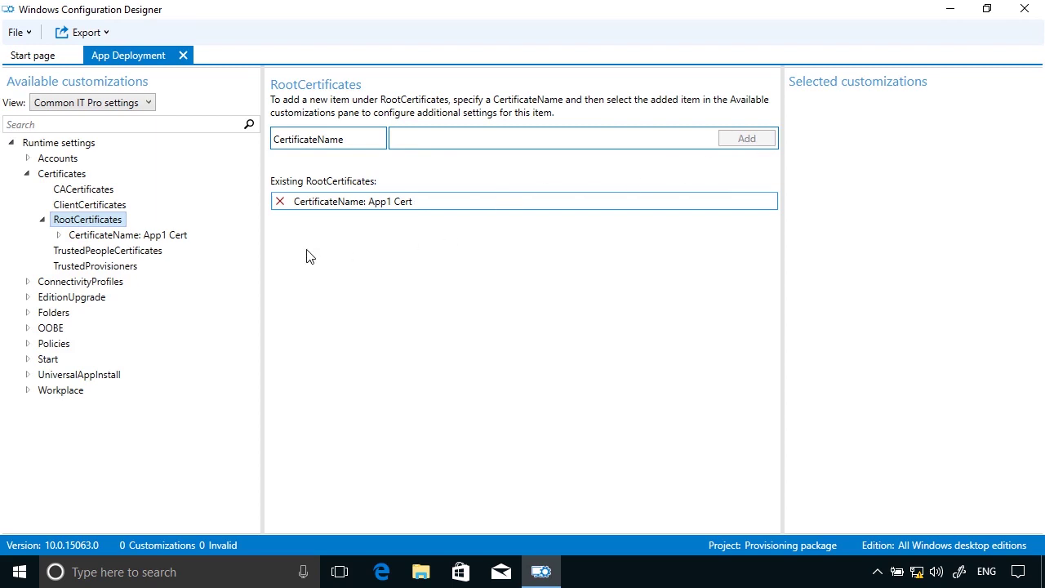
Point App1 Cert's CertificatePath to \\cl1\Apps\App1.cer
left_click(131, 235)
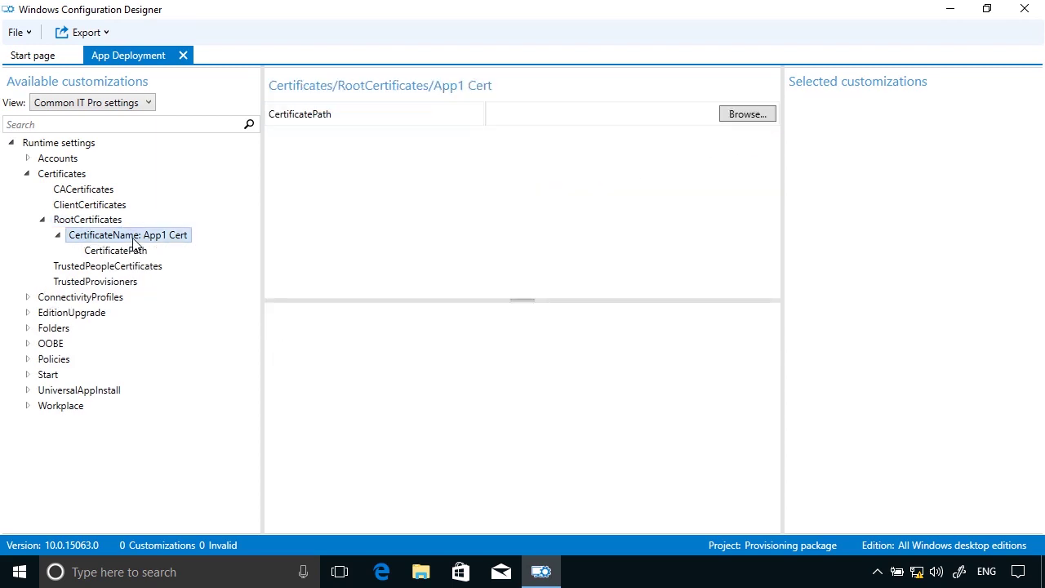
left_click(734, 121)
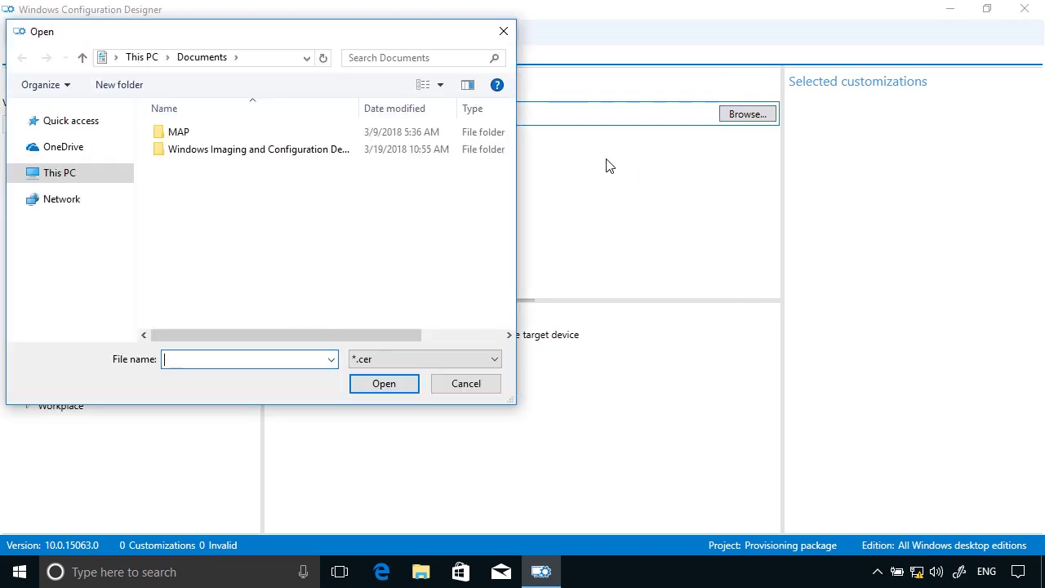
type("\\\\cl1")
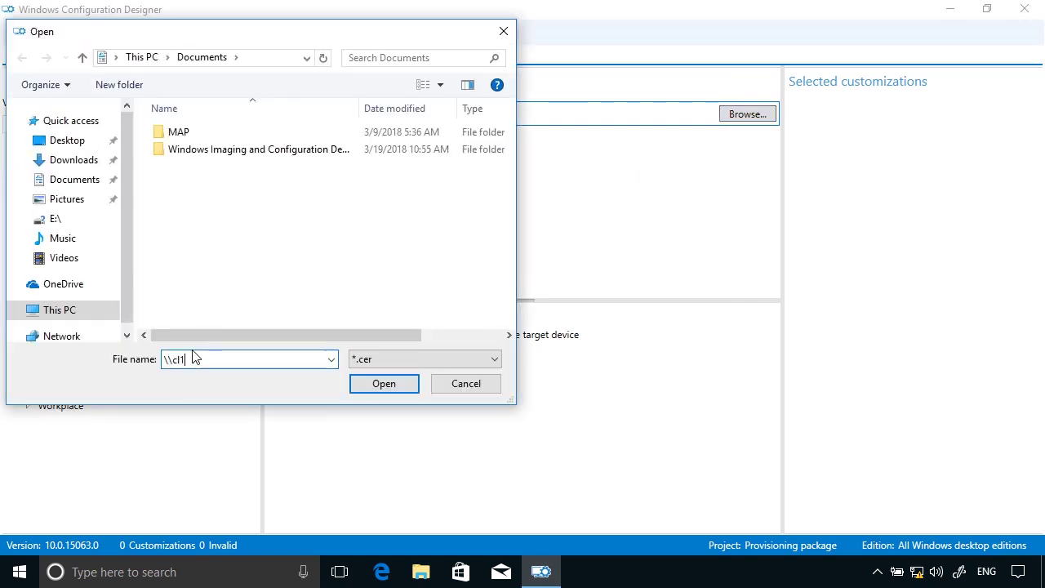
type("\\")
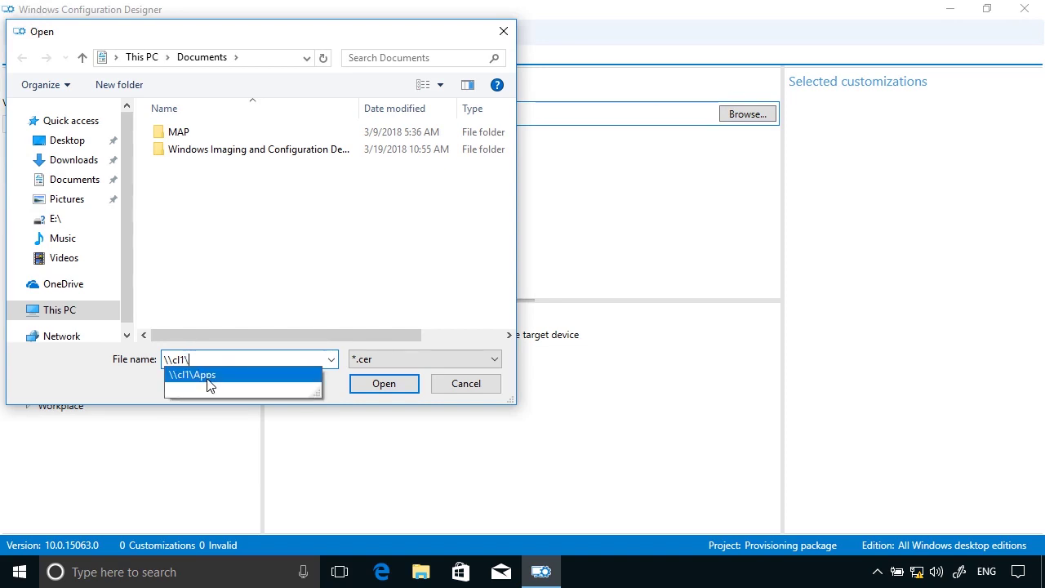
left_click(206, 378)
left_click(380, 387)
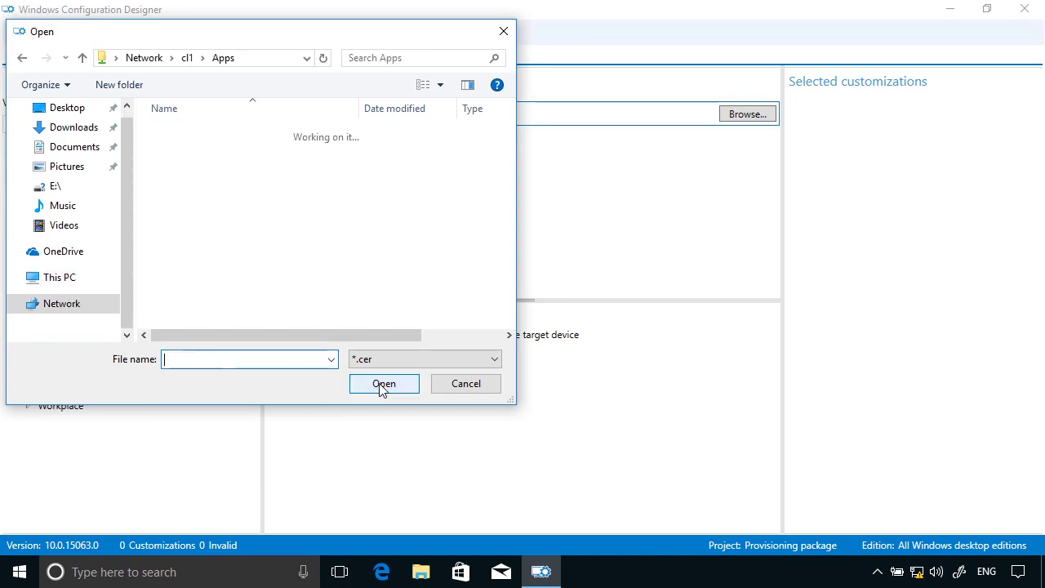
left_click(183, 134)
left_click(412, 385)
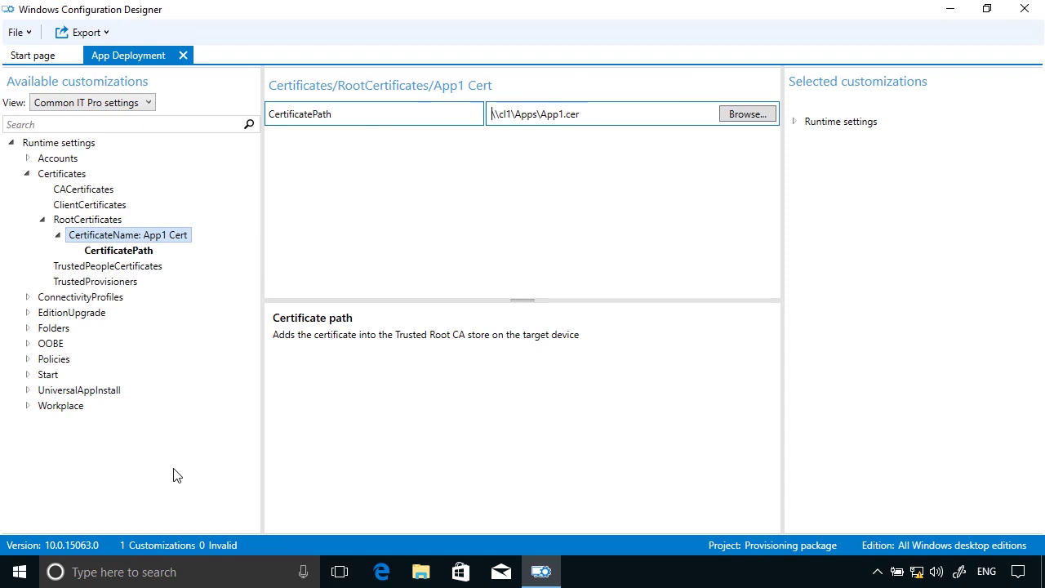
Add App1 as a DeviceContextApp under UniversalAppInstall
left_click(28, 390)
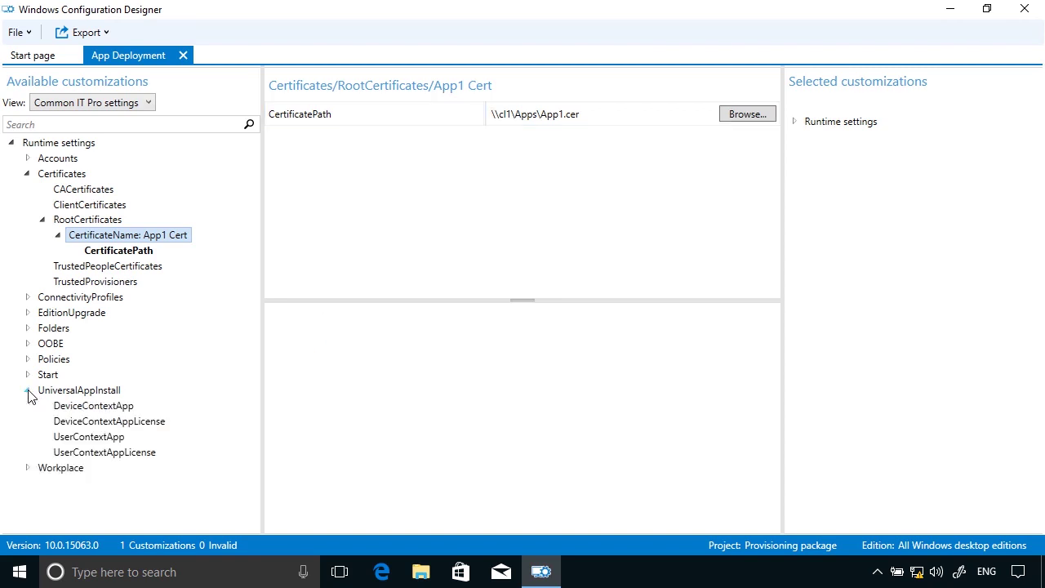
left_click(104, 413)
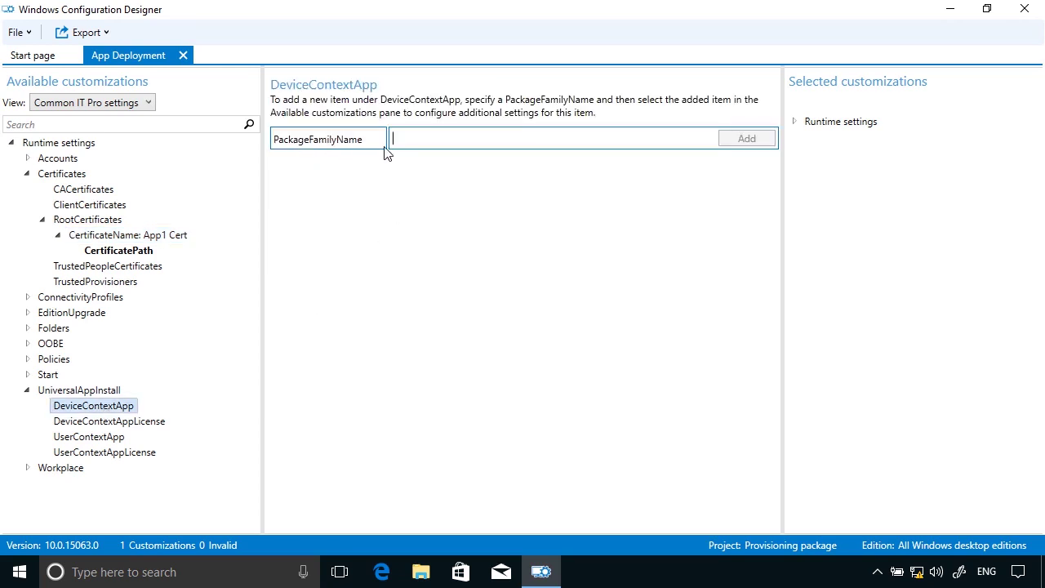
type("App1")
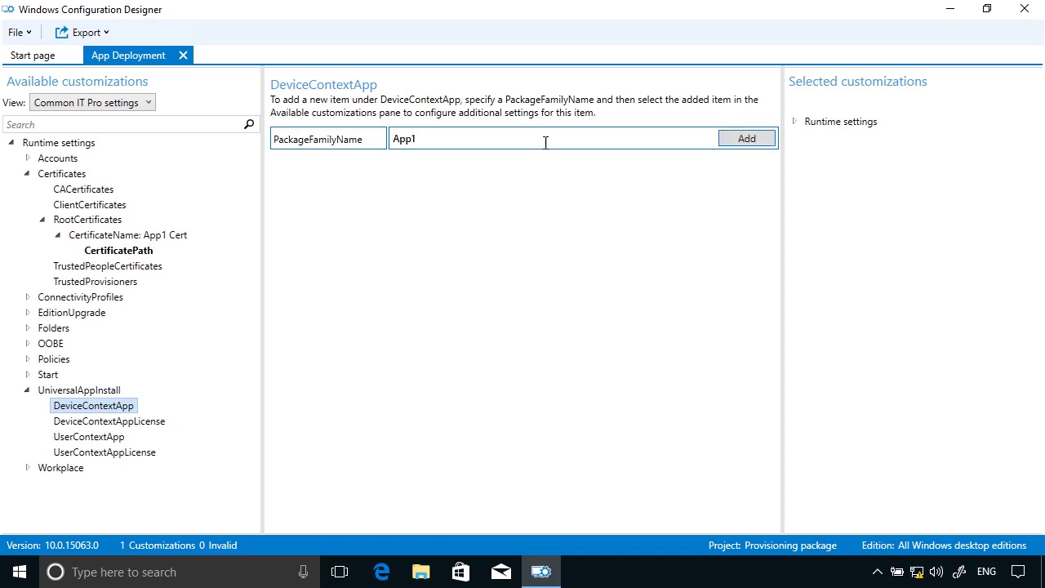
left_click(764, 139)
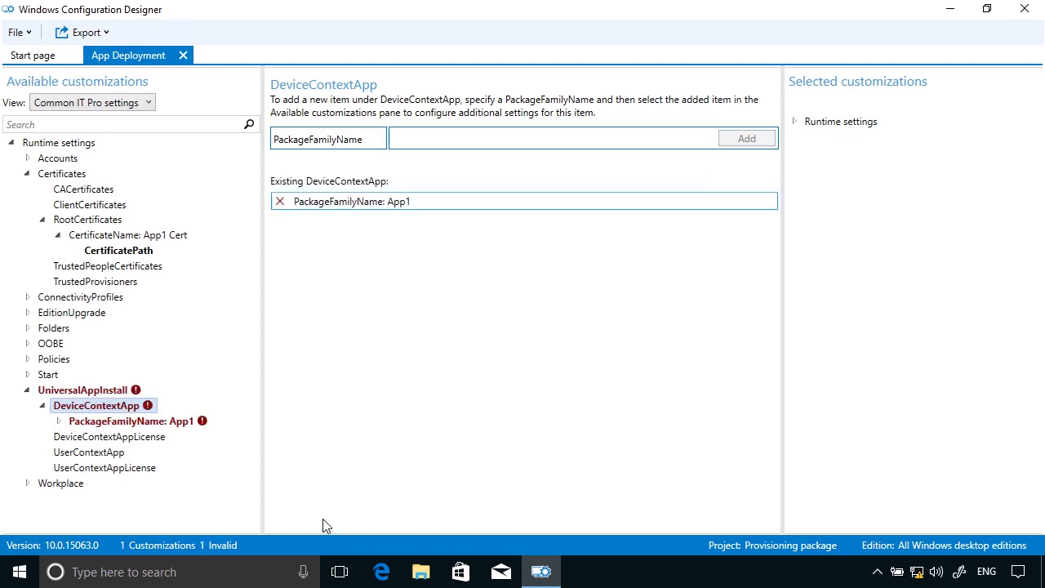
left_click(167, 422)
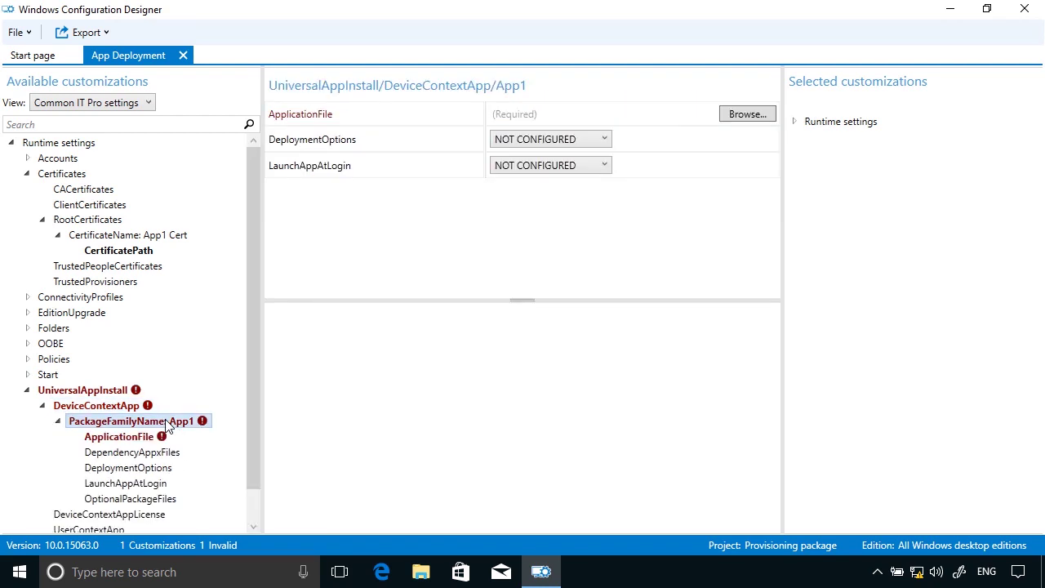
left_click(150, 439)
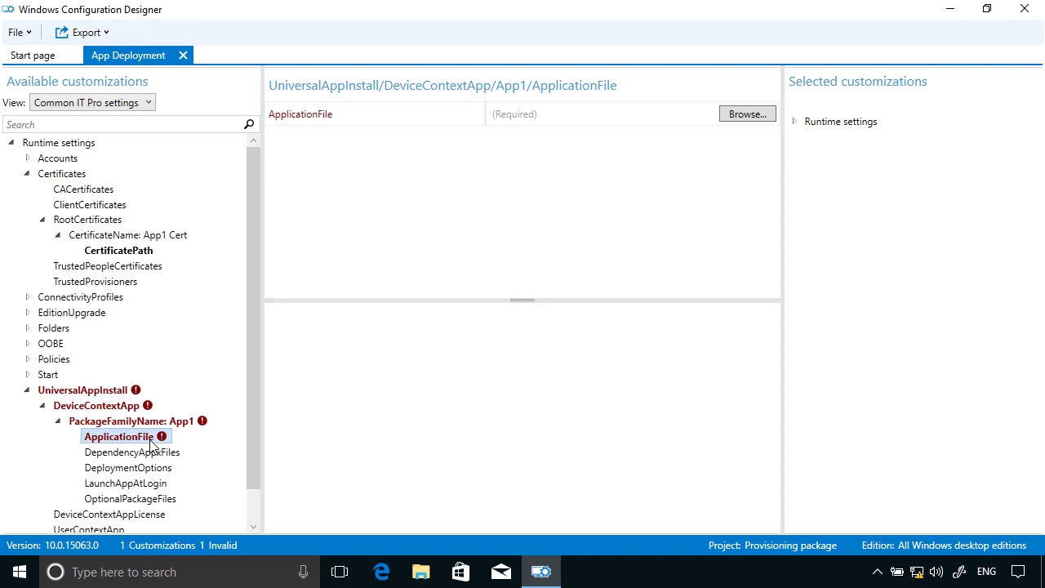
Set App1's ApplicationFile to \\cl1\apps\App1.appx
left_click(739, 115)
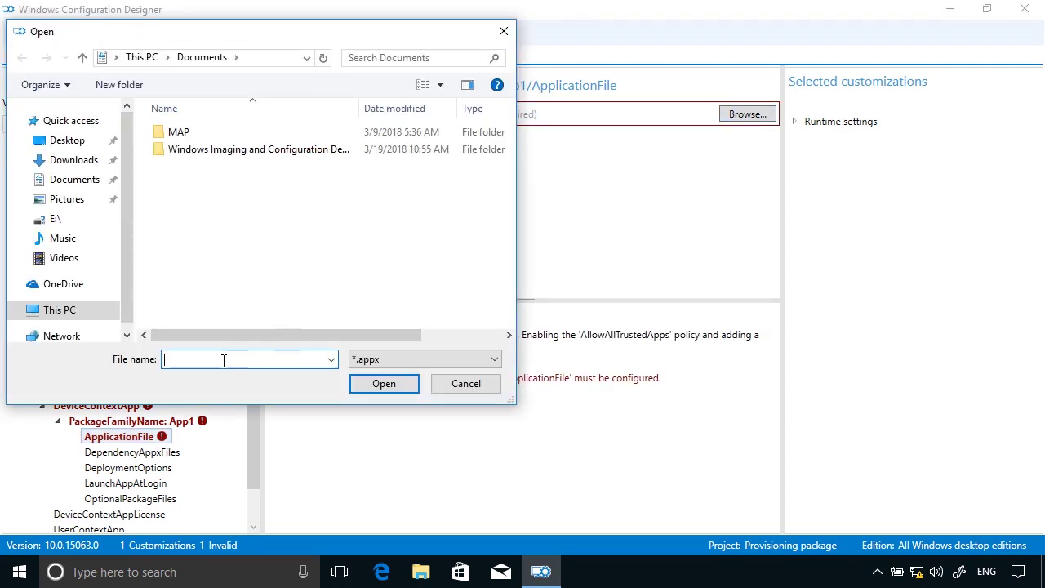
type("\\\\cl1\\apps")
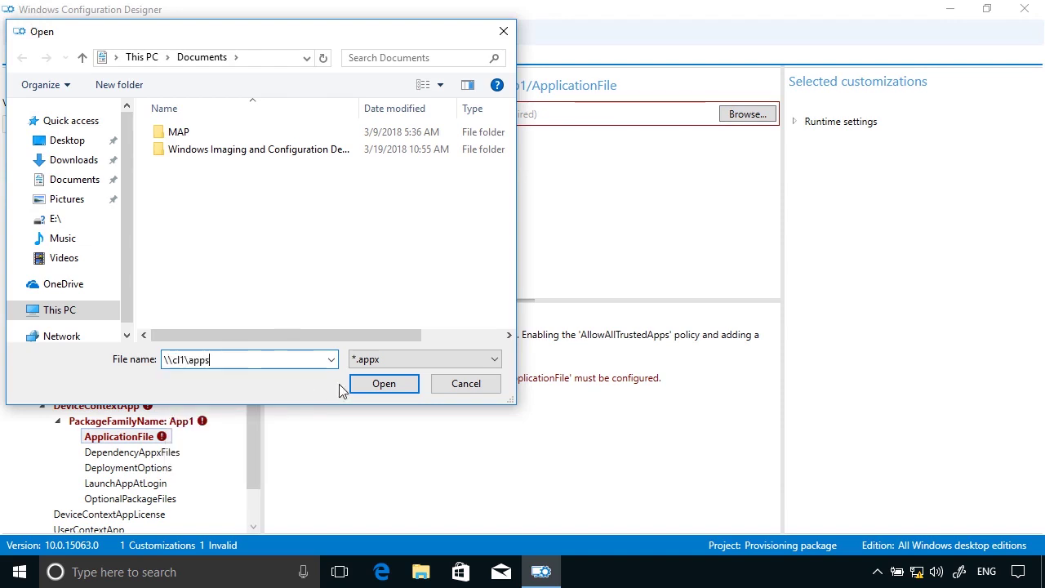
left_click(381, 383)
left_click(177, 135)
left_click(384, 384)
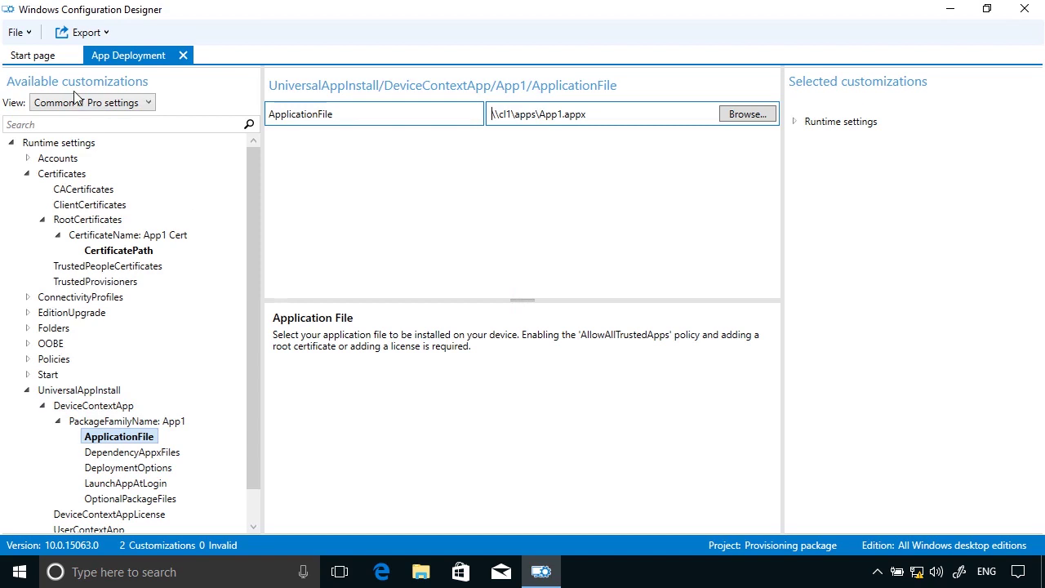
Save the App Deployment project, copy its folder path, and dismiss the security notice
left_click(30, 34)
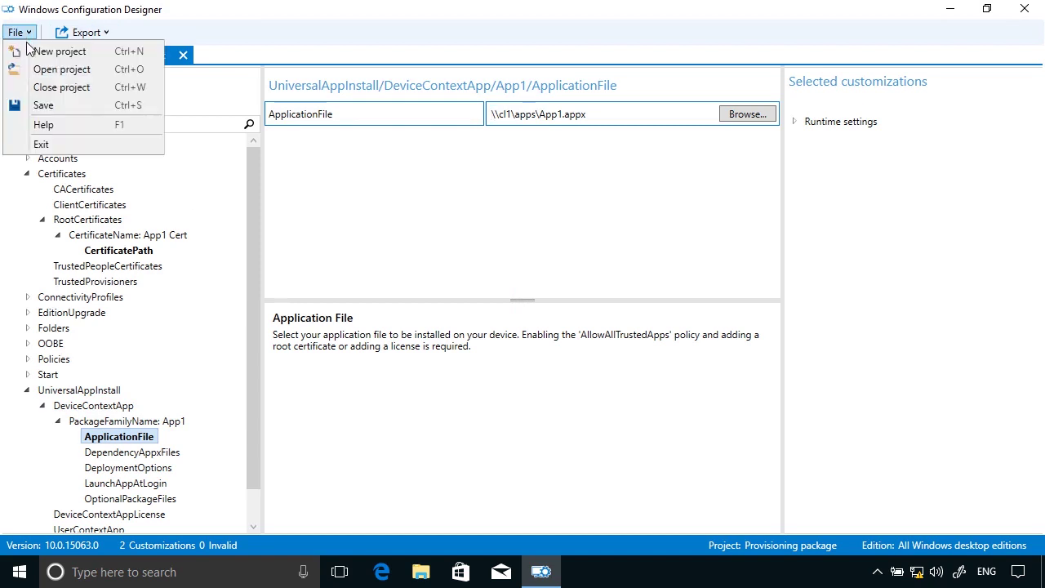
left_click(34, 103)
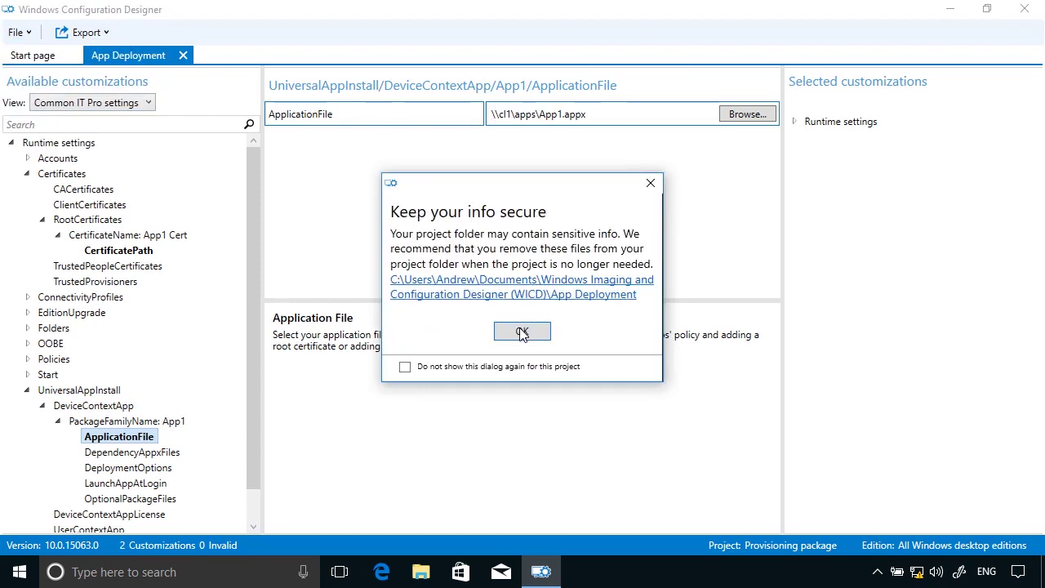
right_click(587, 301)
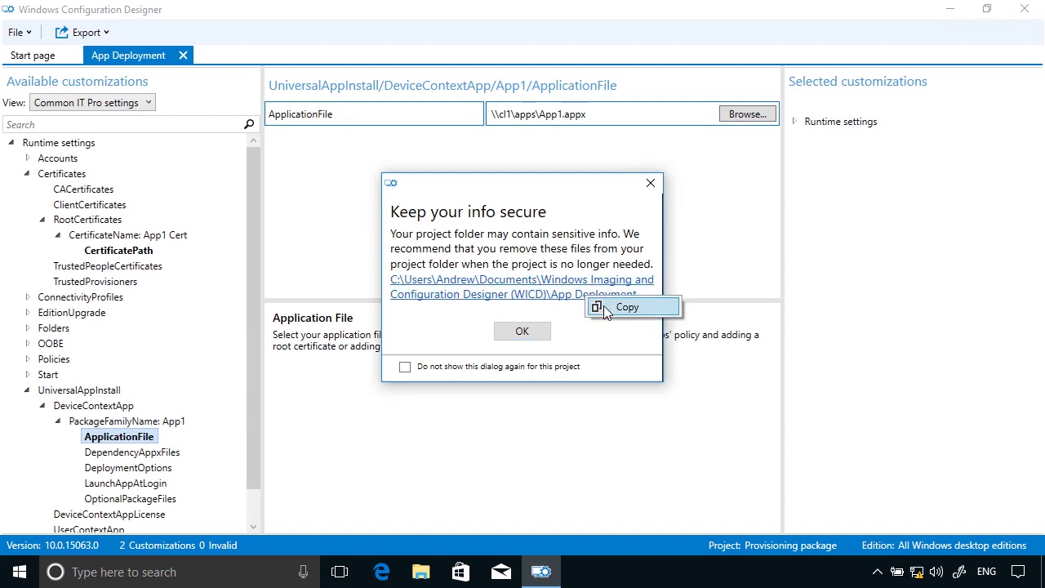
left_click(604, 310)
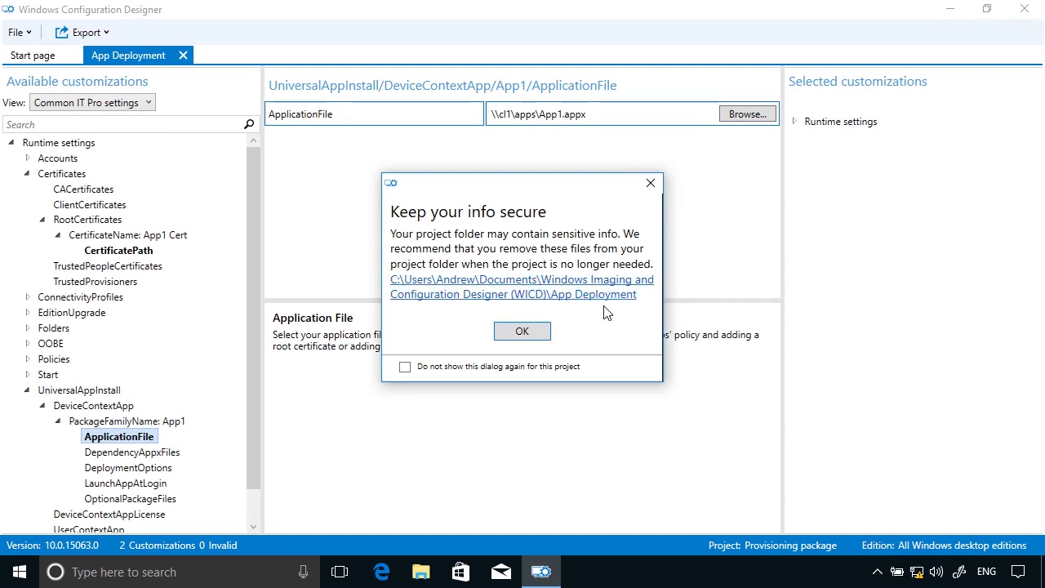
left_click(538, 341)
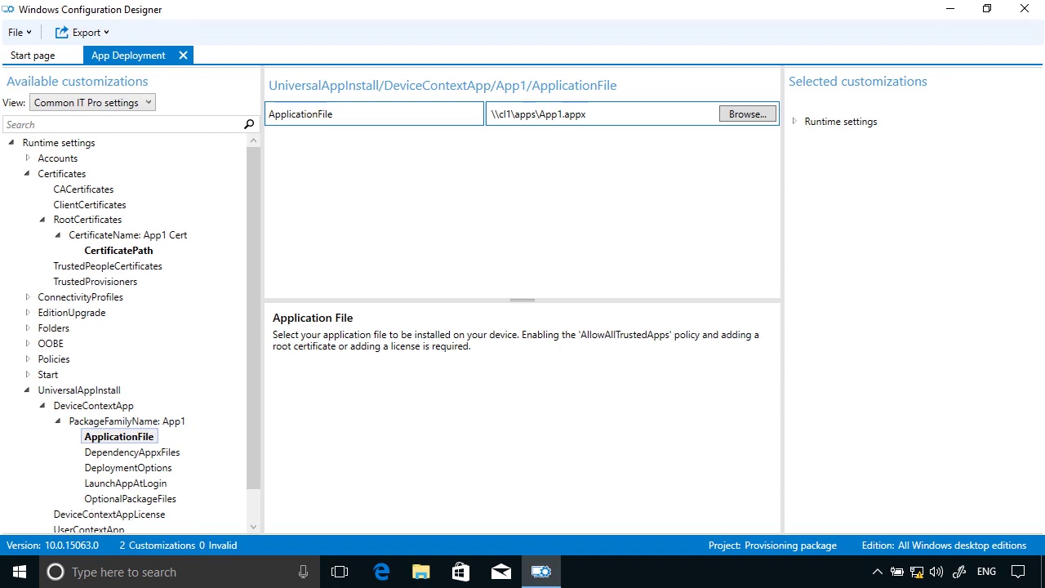
Export a provisioning package and rename it to App1 Deployment
left_click(87, 33)
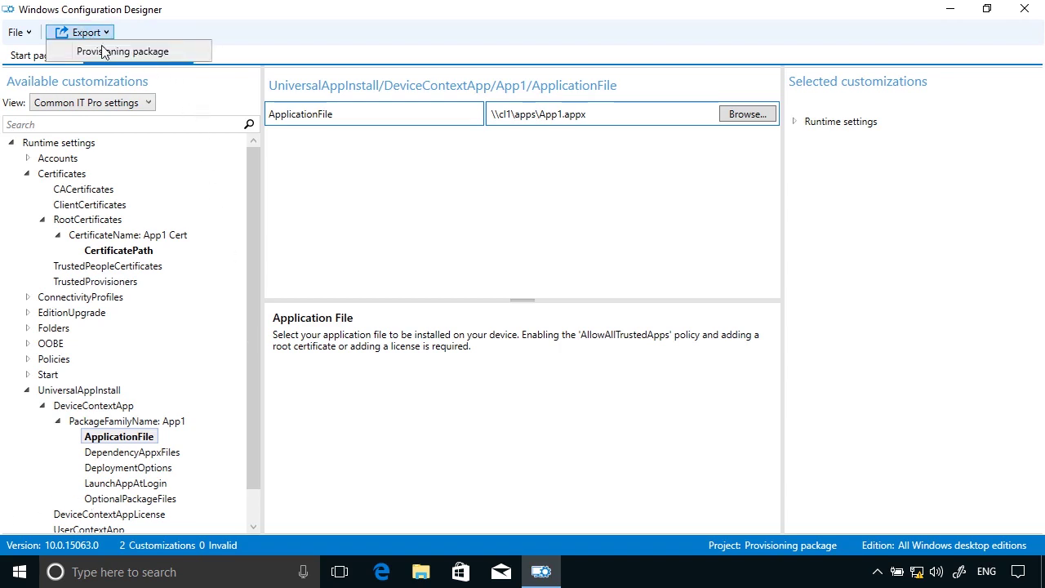
left_click(88, 51)
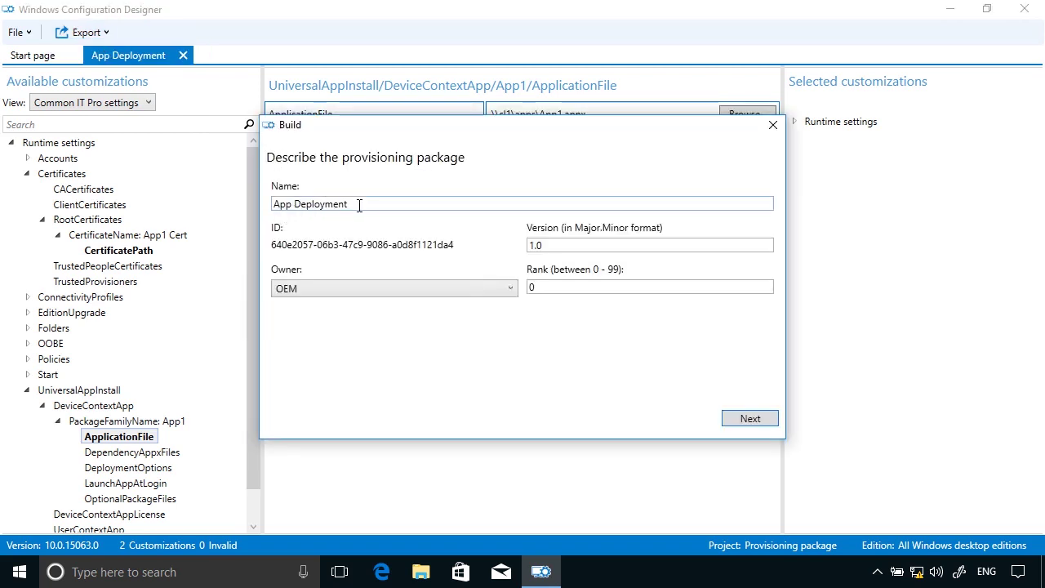
left_click(294, 205)
left_click(294, 204)
left_click(294, 205)
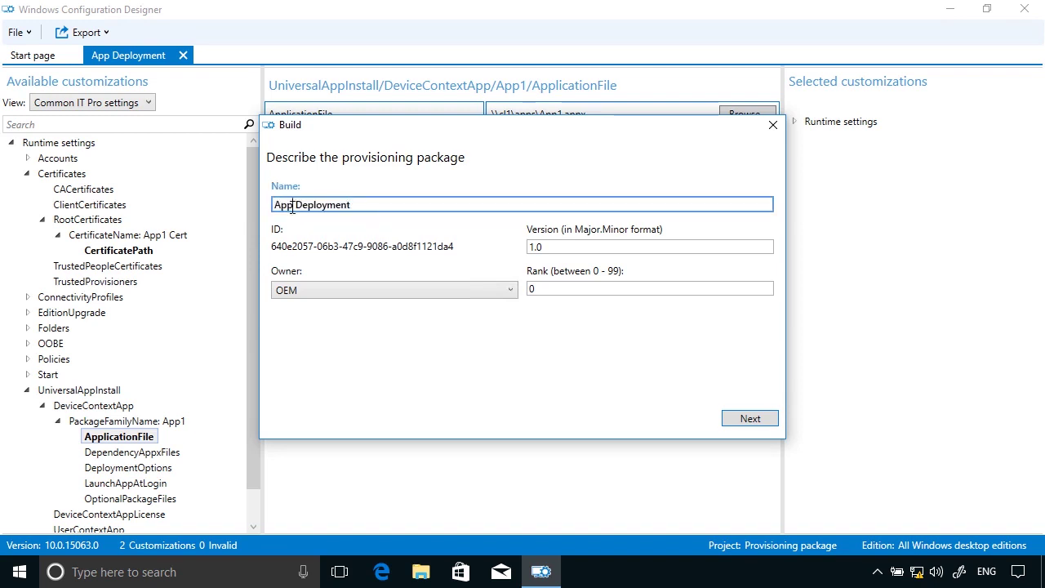
type("1")
Build the package unencrypted to the default location and open its output folder
left_click(751, 419)
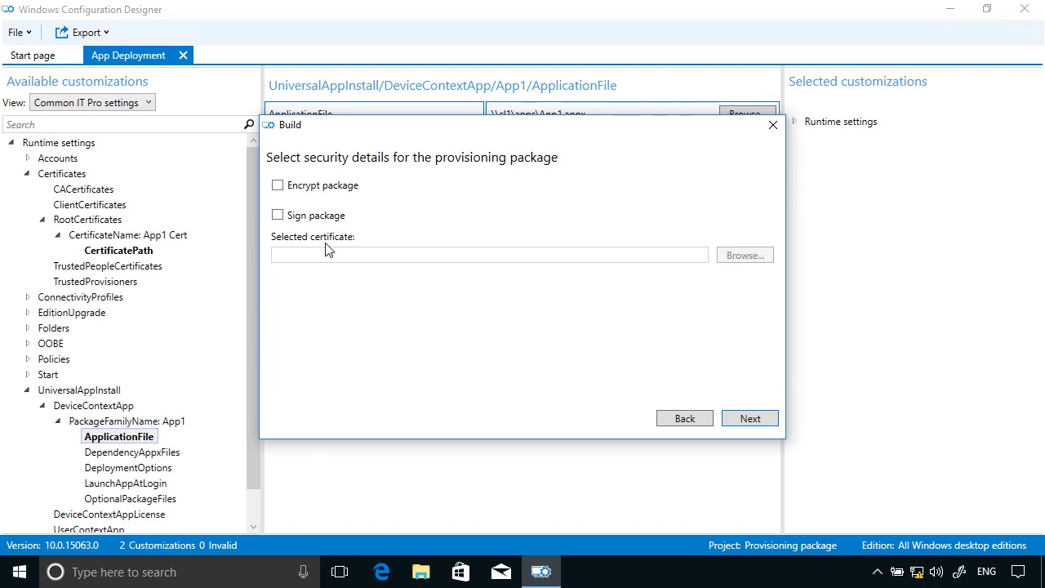
left_click(758, 424)
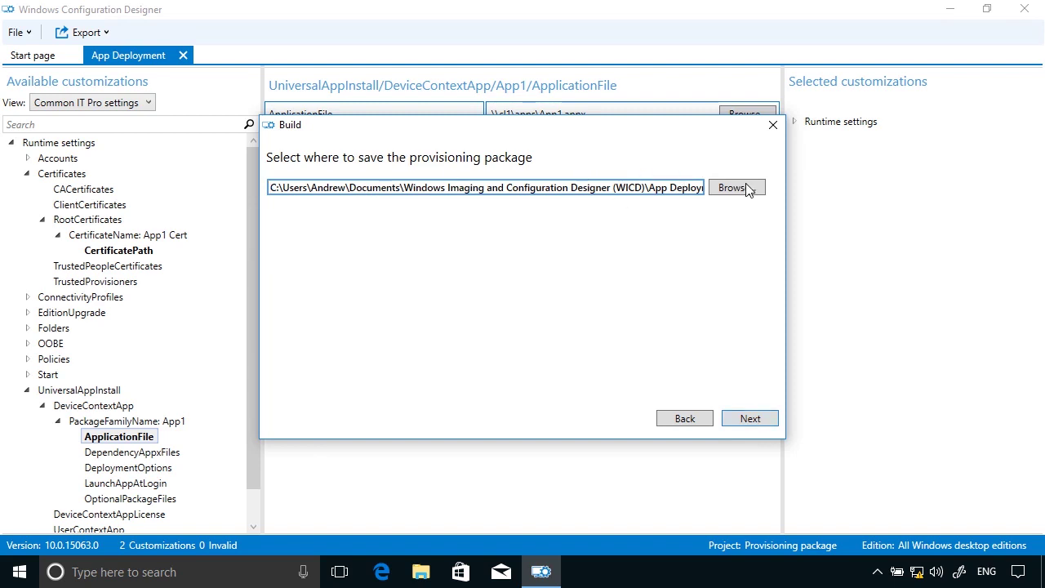
triple_click(683, 188)
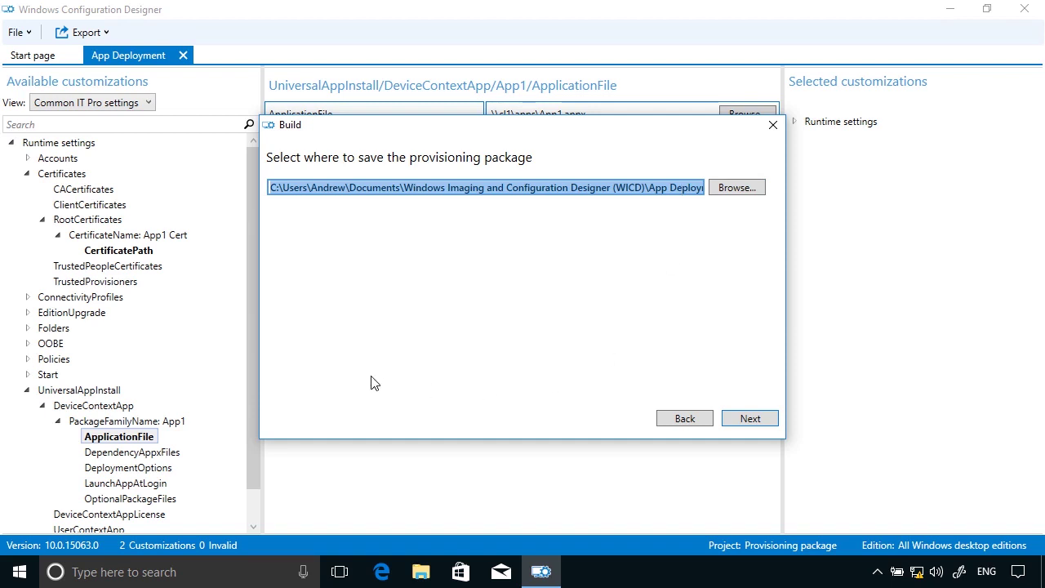
left_click(747, 419)
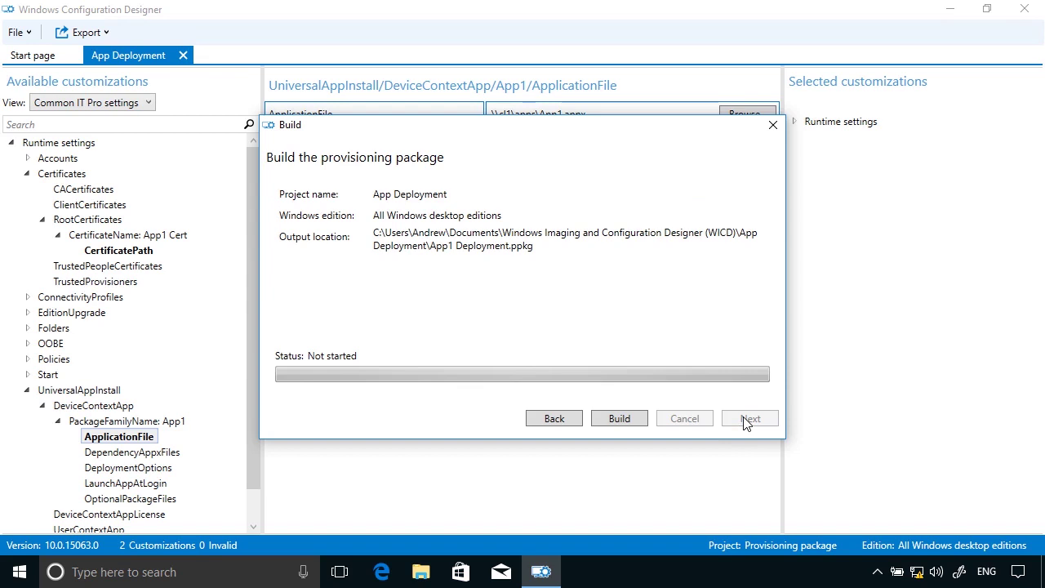
left_click(612, 424)
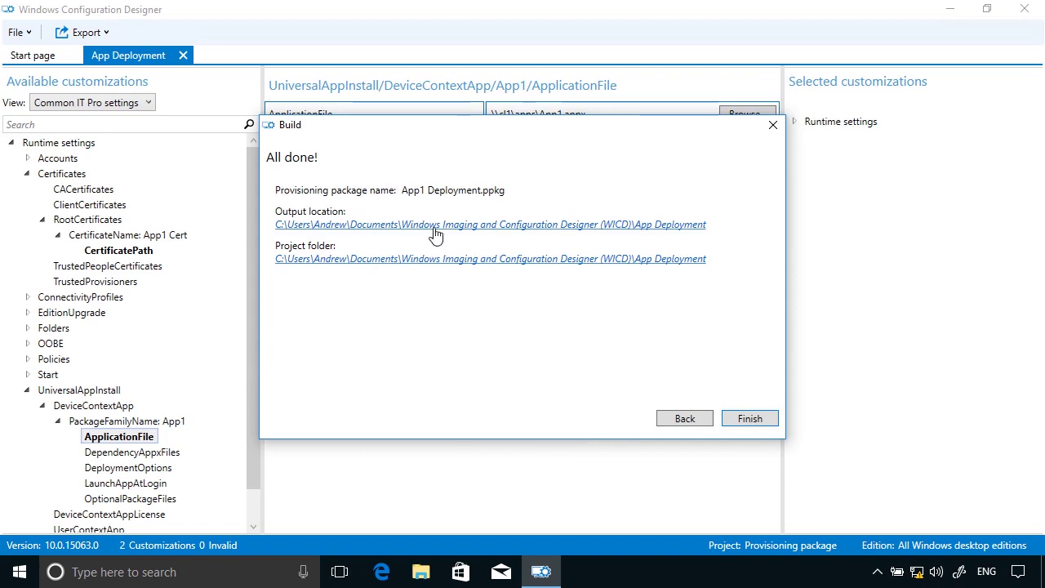
left_click(463, 231)
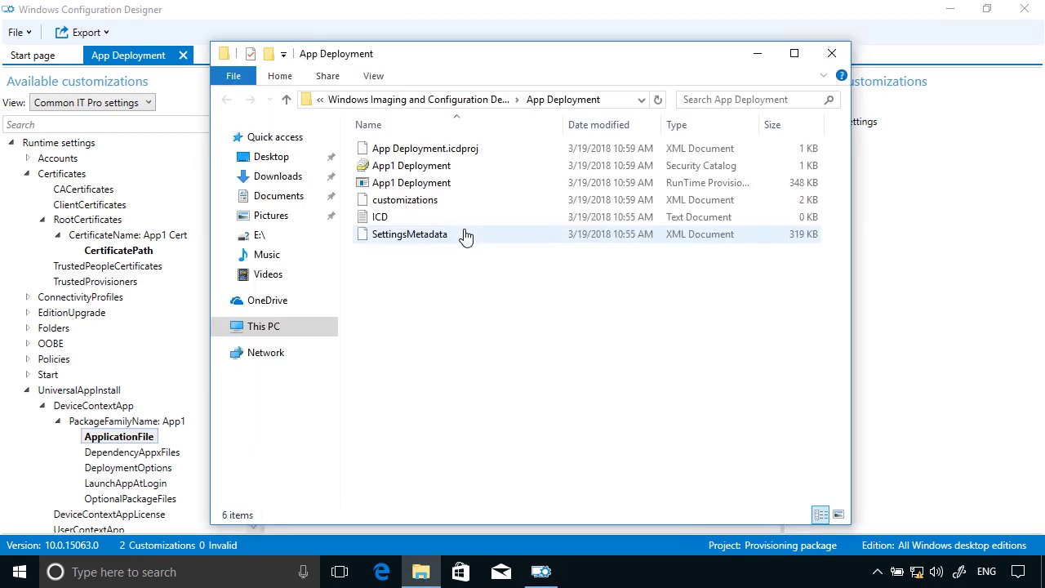
left_click(566, 12)
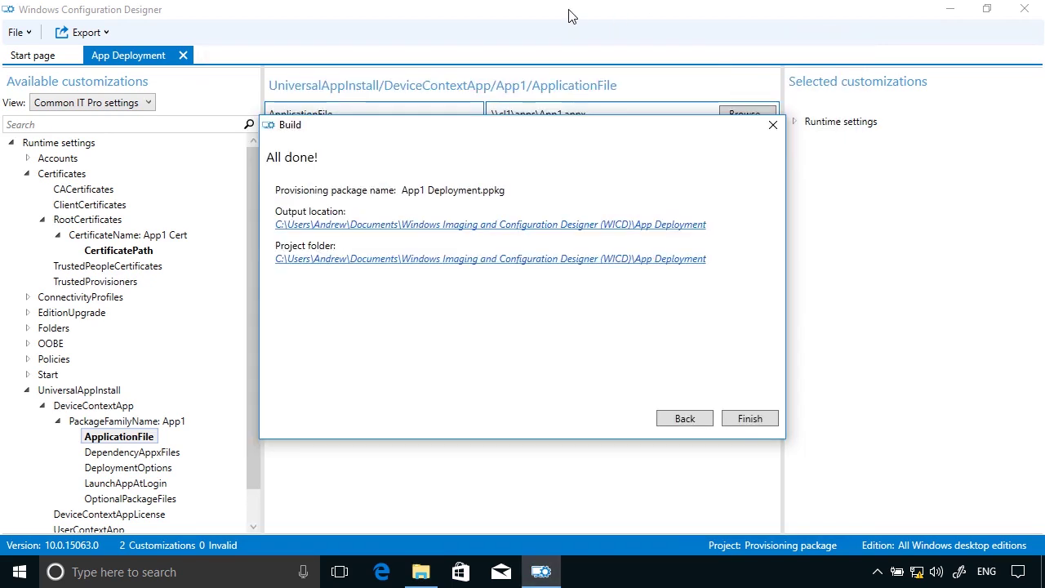
left_click(747, 420)
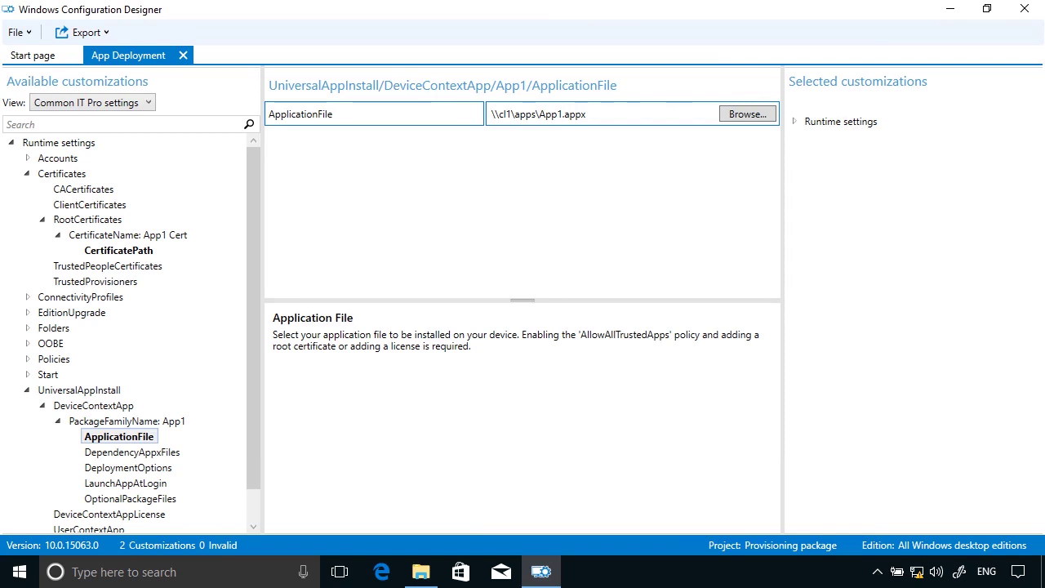
Close the designer and turn on file name extensions in the App Deployment folder
left_click(1024, 8)
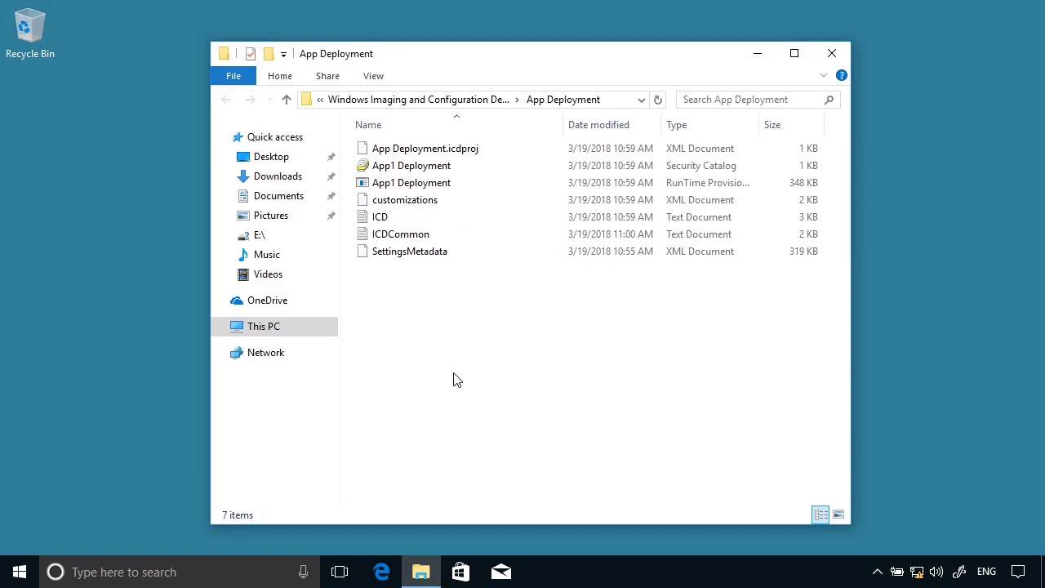
left_click(373, 76)
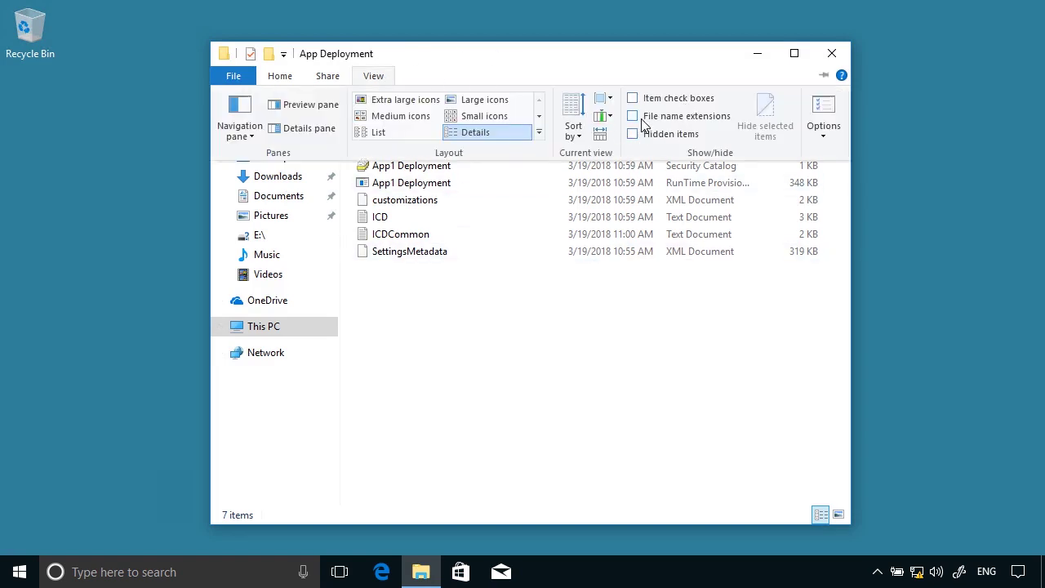
left_click(642, 118)
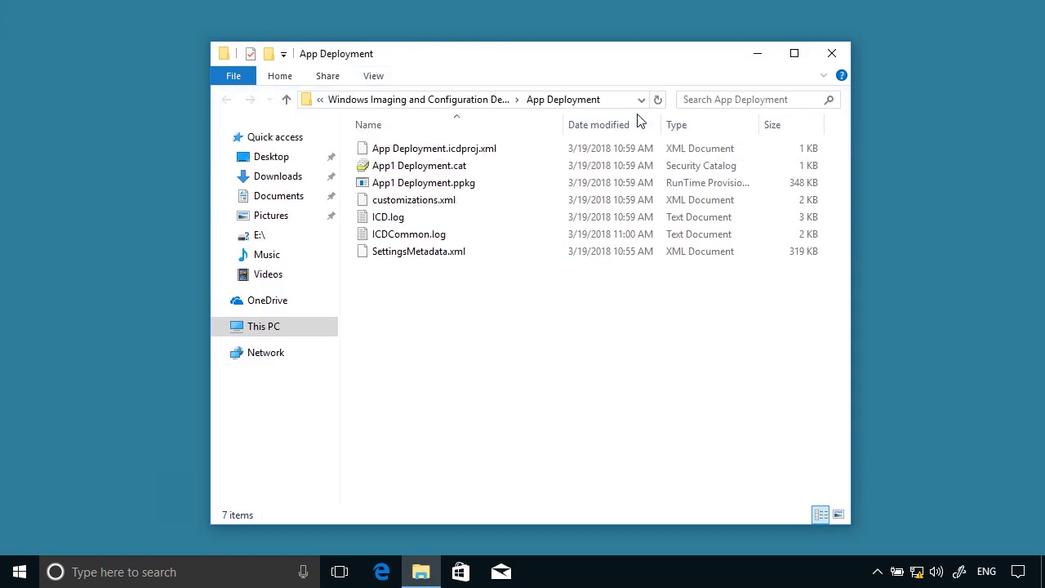
Select and copy all seven build files, then minimize the folder window
left_click(477, 187)
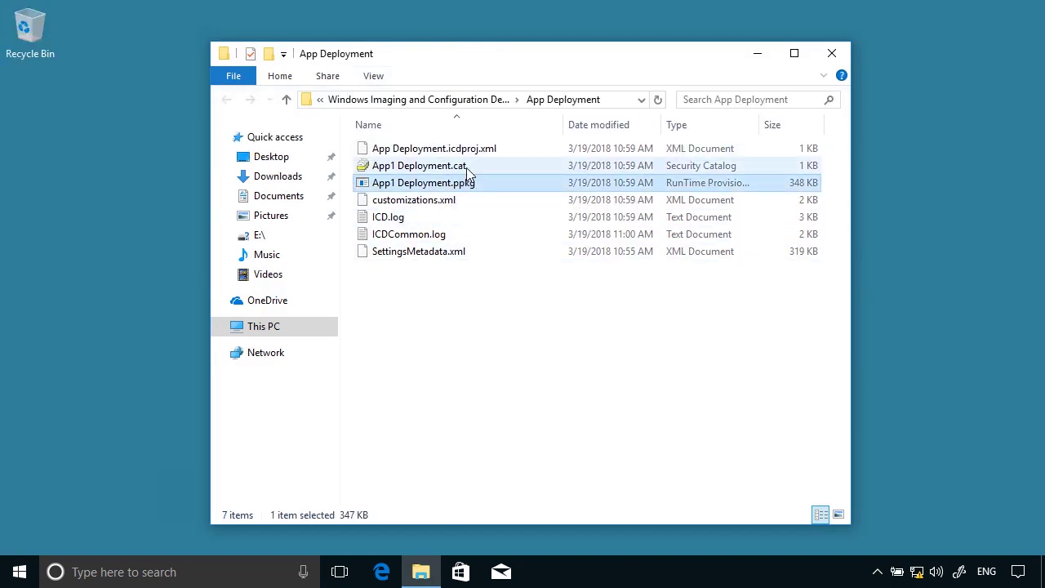
left_click(467, 167)
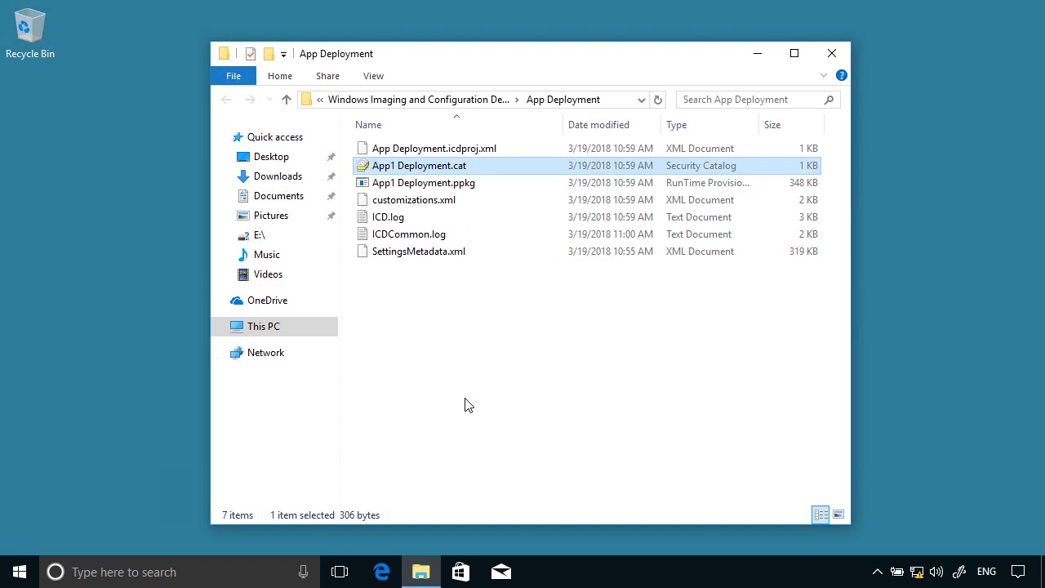
left_click(467, 405)
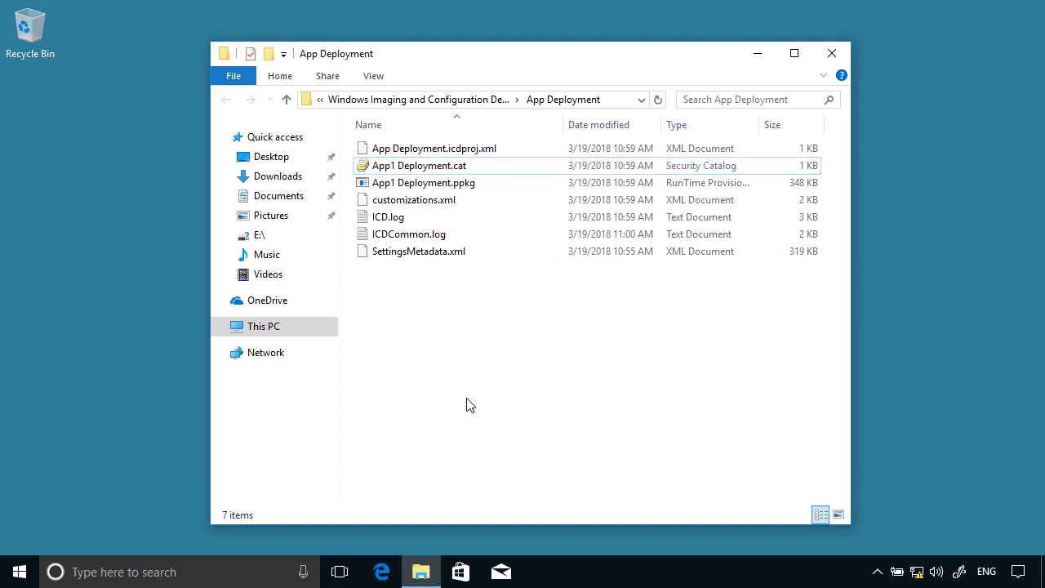
key("ctrl+a")
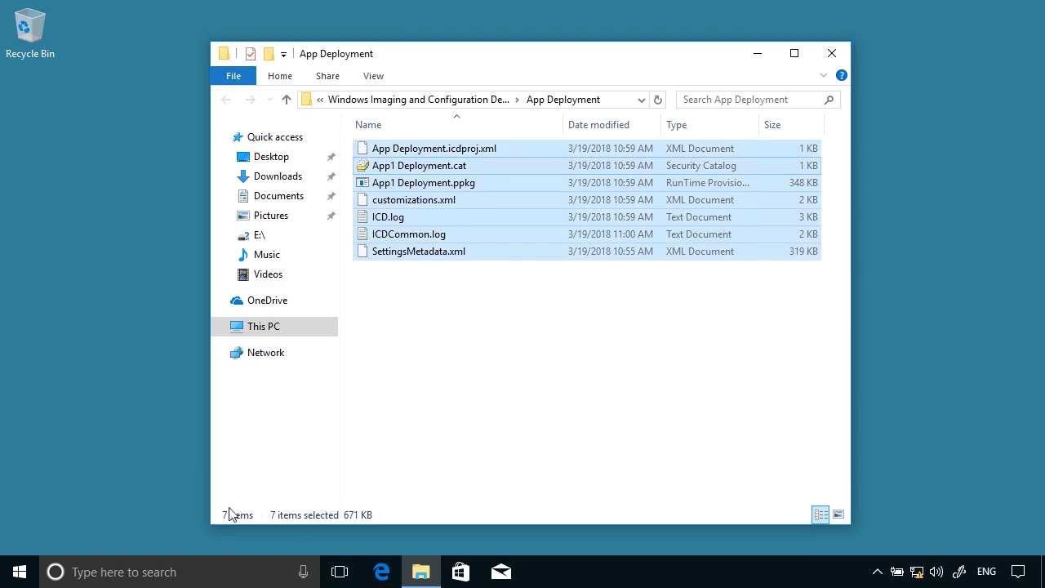
left_click(420, 572)
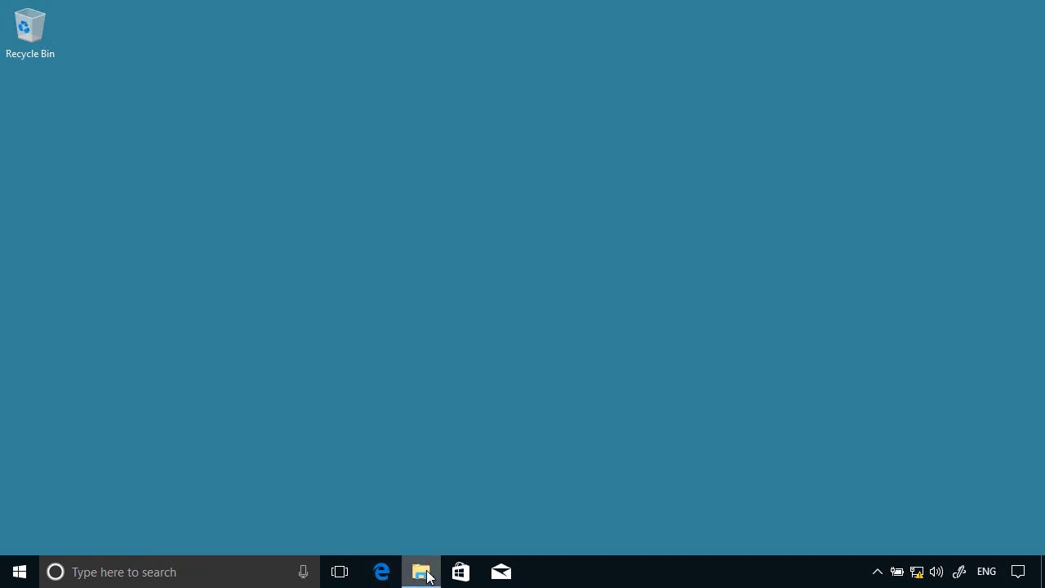
key("super")
Paste the build files into C:\Apps from a new File Explorer window and close it
right_click(422, 576)
left_click(386, 482)
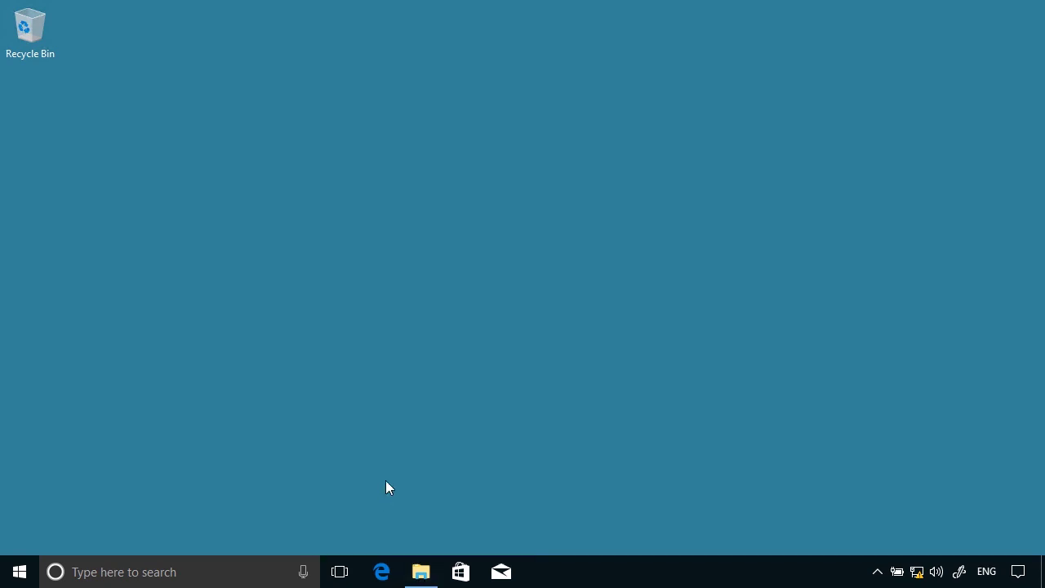
left_click(310, 288)
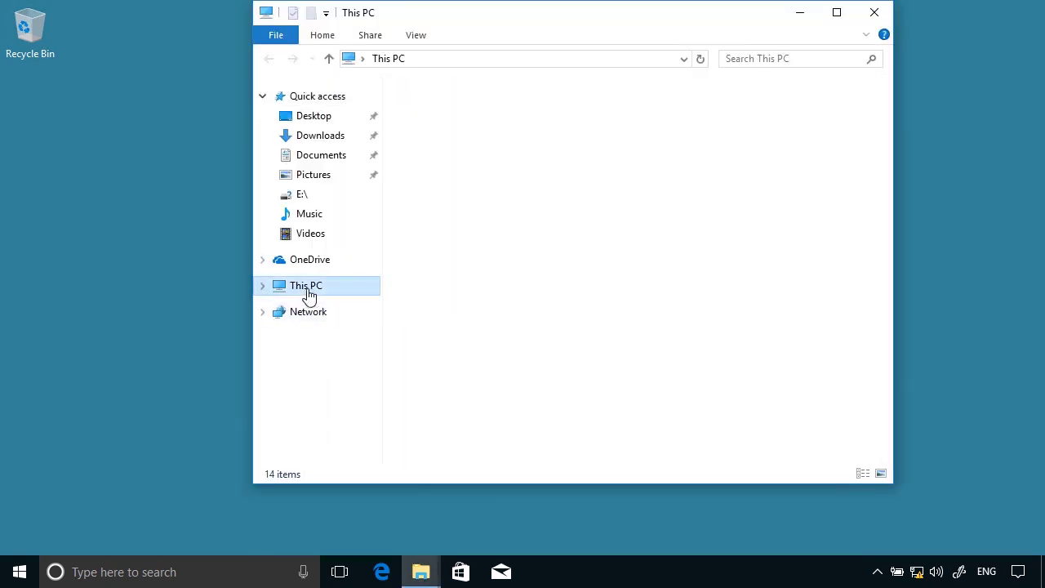
double_click(467, 292)
double_click(433, 107)
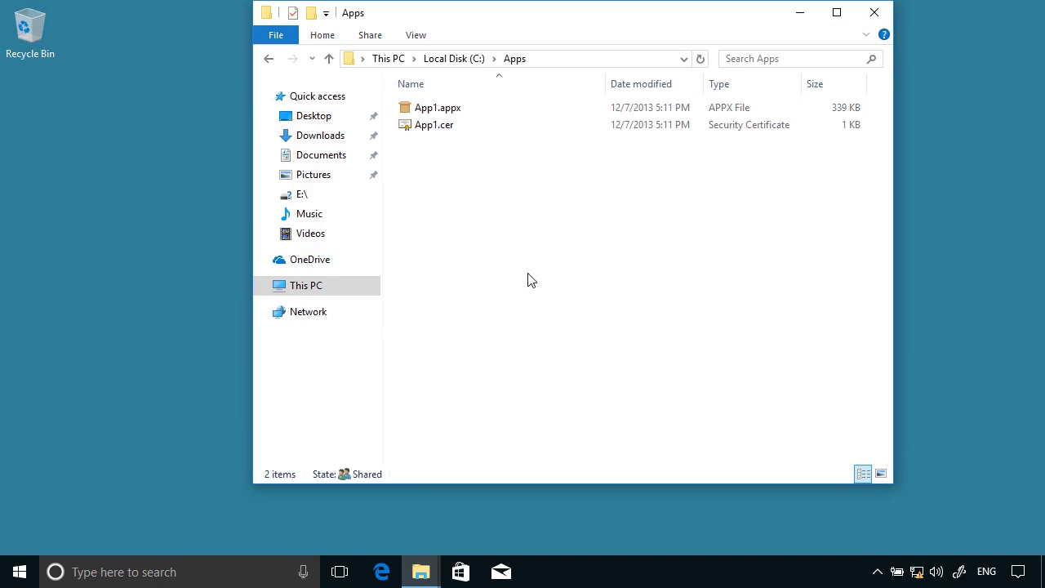
key("ctrl+v")
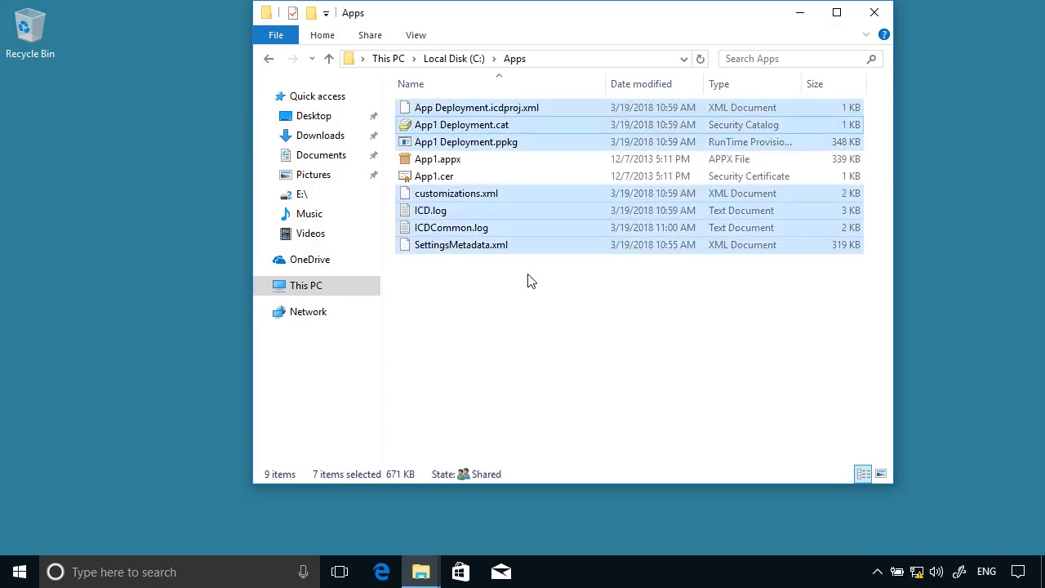
left_click(616, 351)
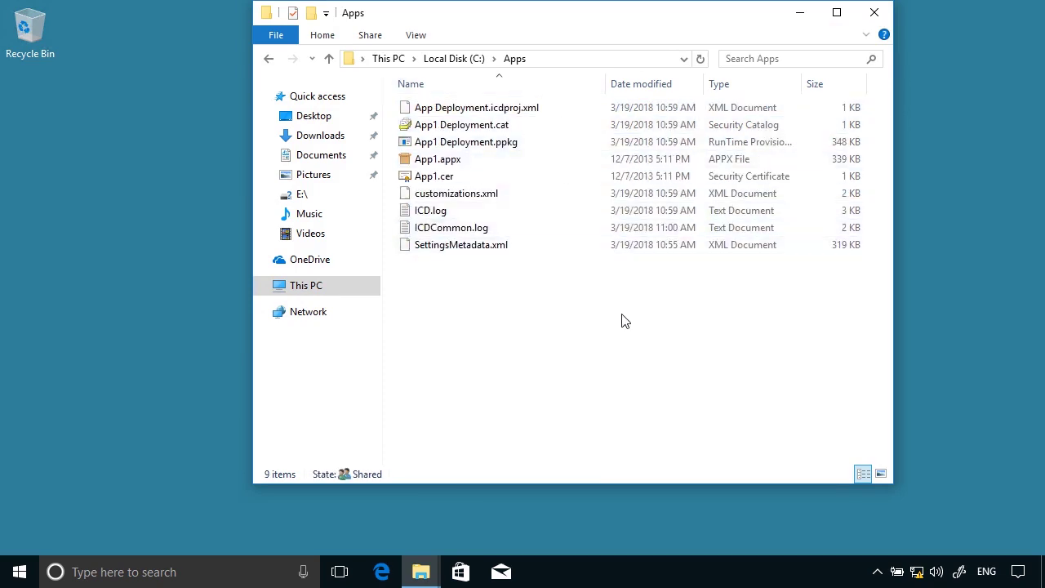
left_click(874, 13)
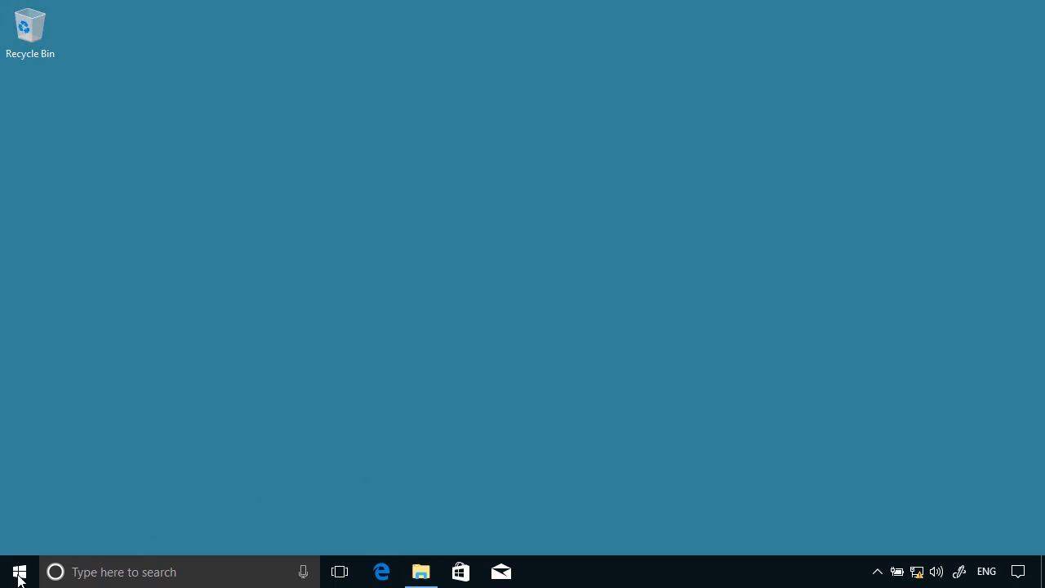
Open Computer Management and start a new user under Local Users and Groups > Users
right_click(19, 578)
left_click(84, 302)
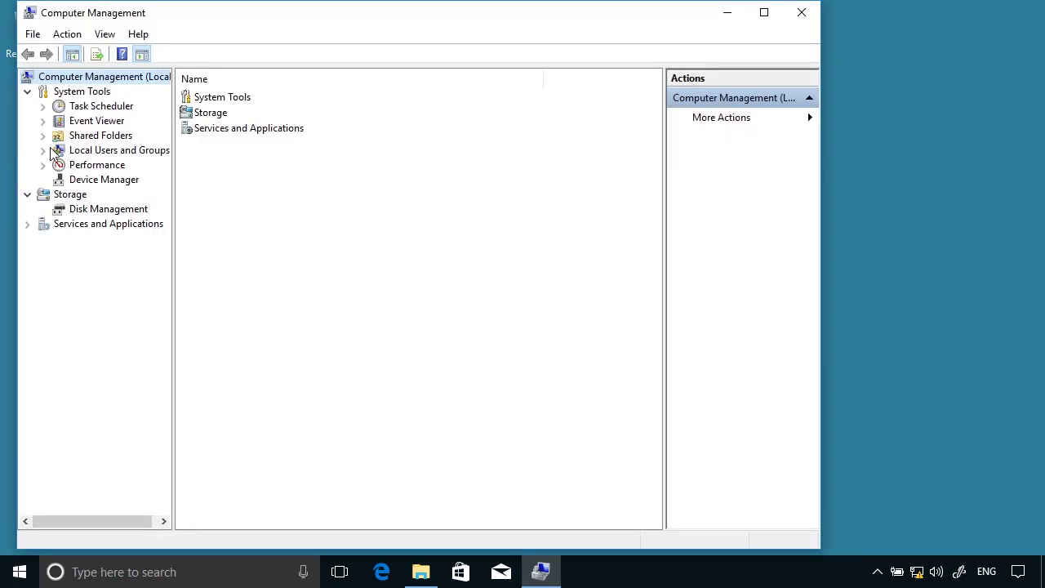
left_click(82, 151)
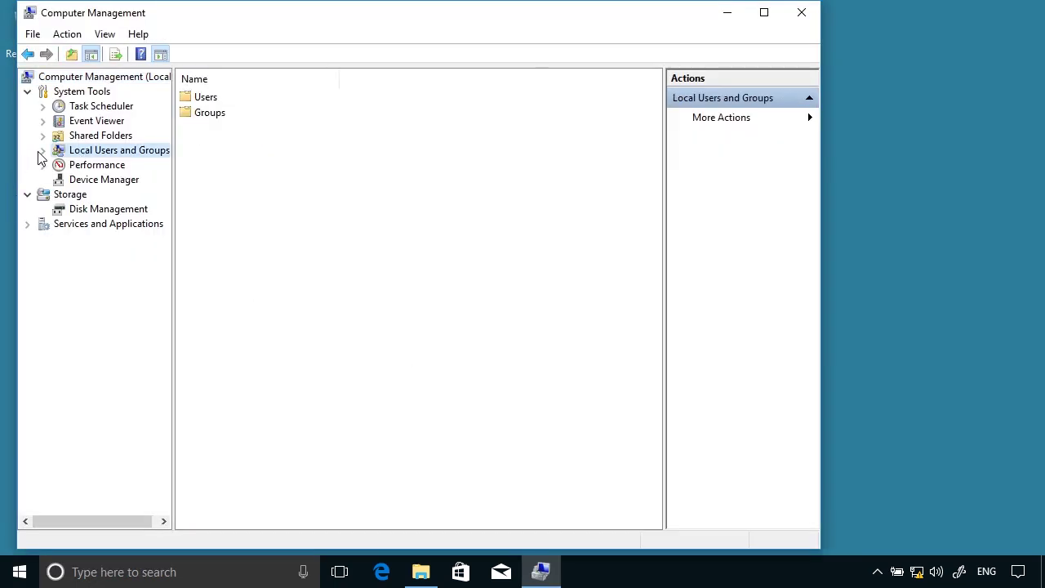
left_click(42, 151)
left_click(104, 166)
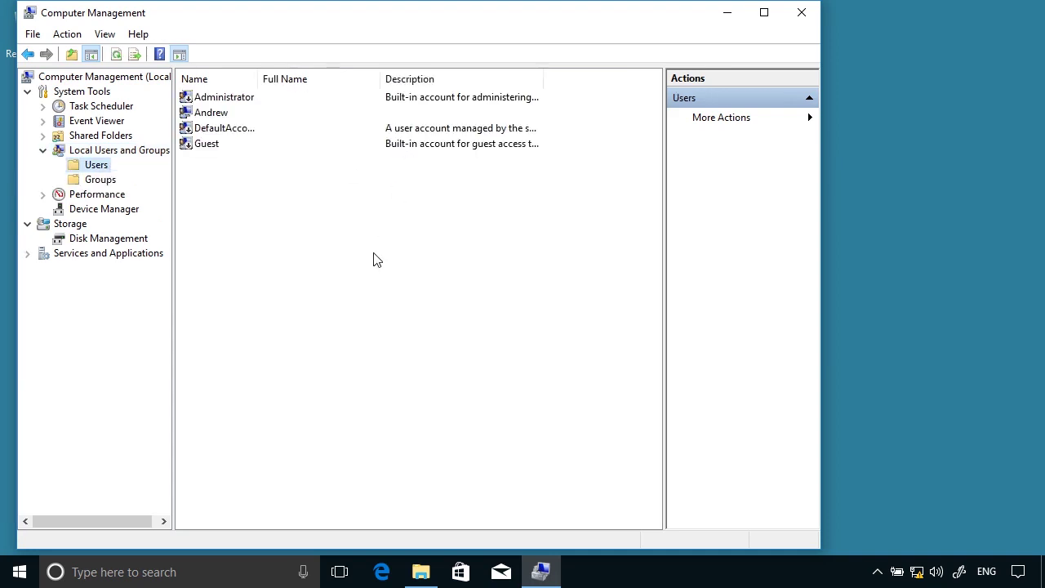
right_click(230, 208)
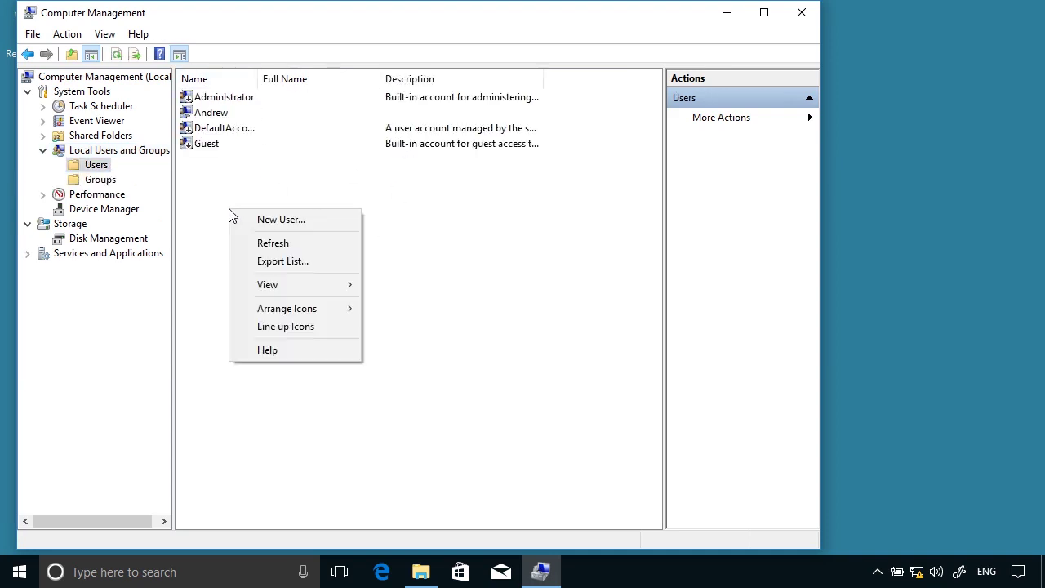
left_click(281, 220)
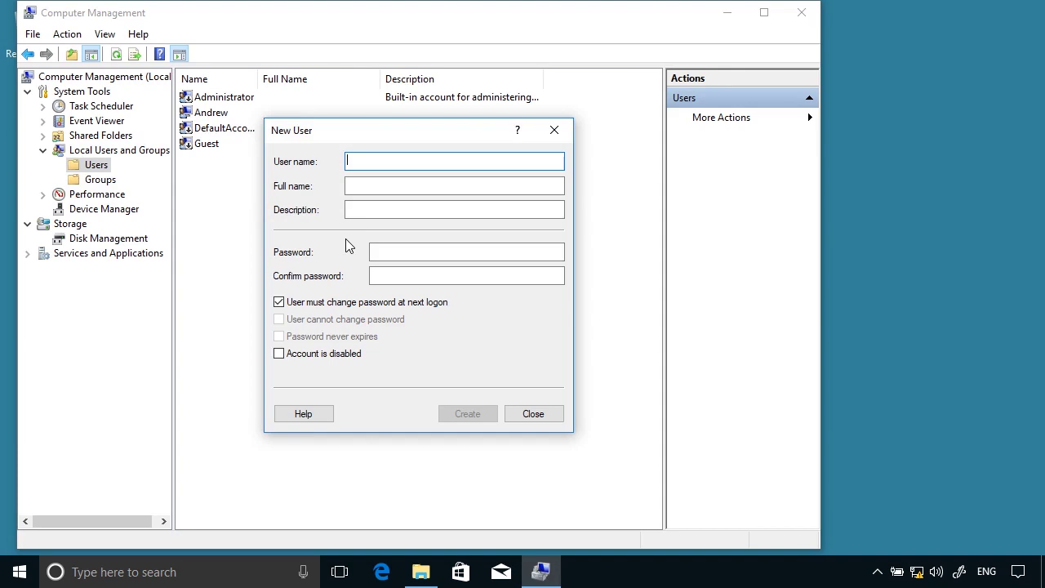
Create the local user with a password that cannot be changed and never expires
type("Claire")
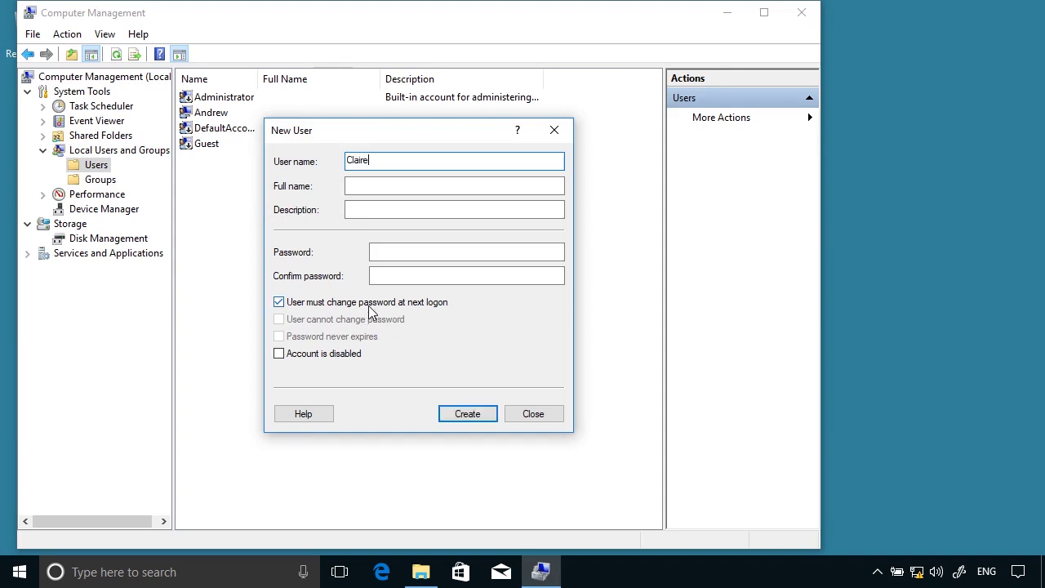
left_click(369, 302)
left_click(359, 320)
left_click(369, 337)
left_click(404, 251)
type("password")
key("Tab")
type("passw")
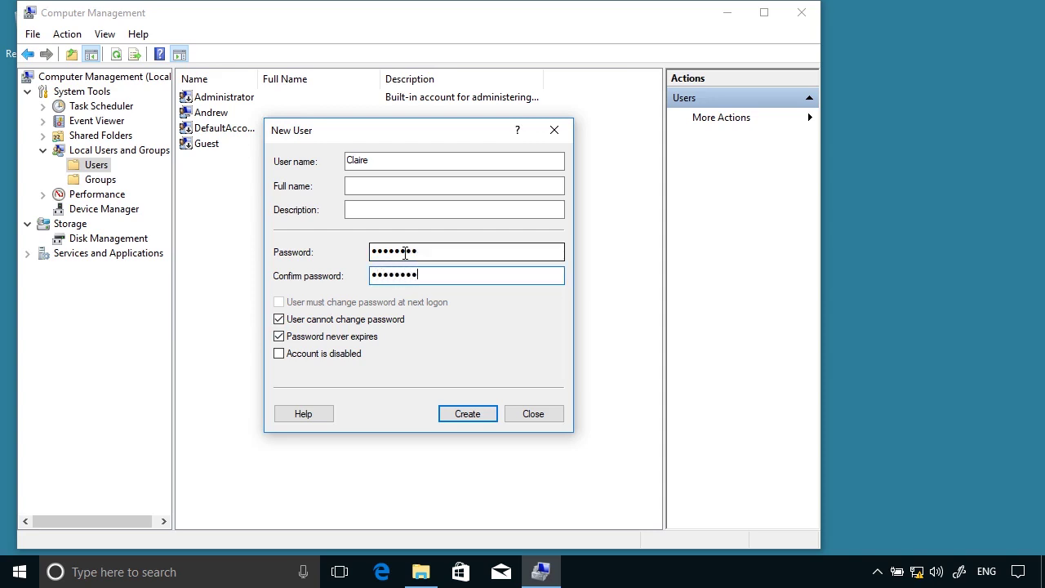
type("ord")
left_click(467, 414)
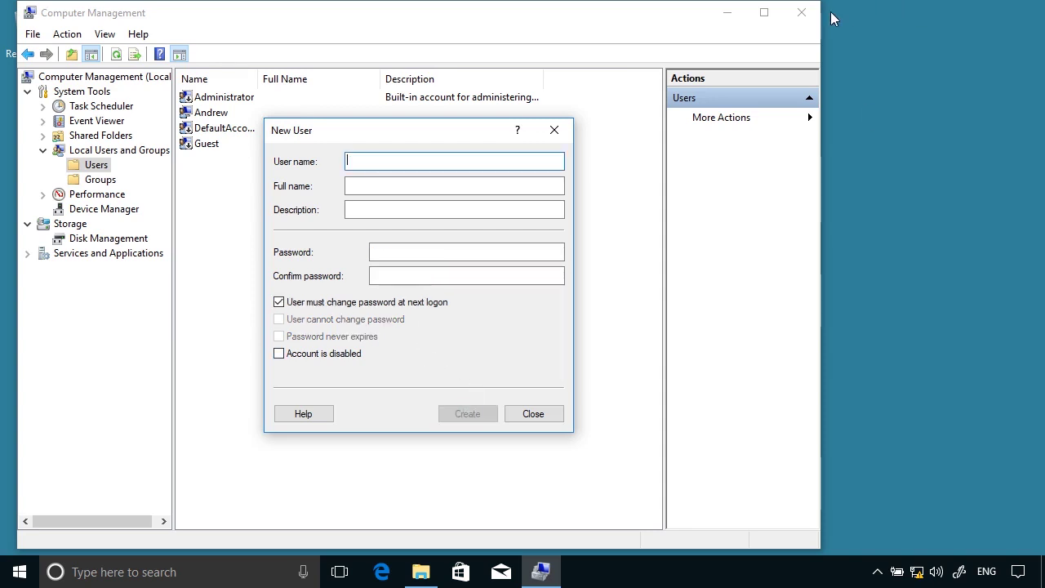
Close Computer Management, sign out, and sign back in as the new standard user with their password
left_click(533, 414)
left_click(801, 12)
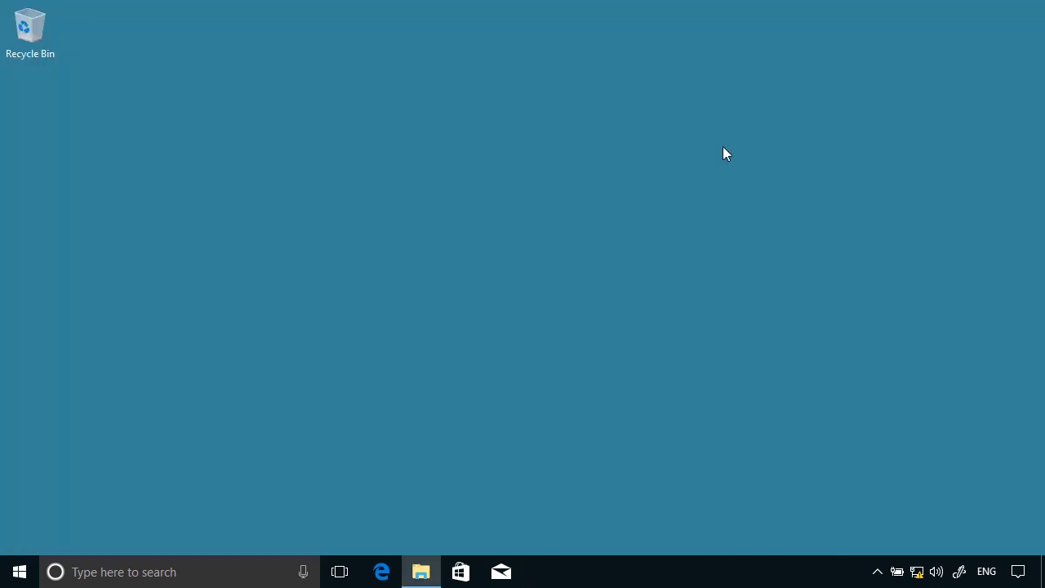
right_click(25, 577)
mouse_move(152, 527)
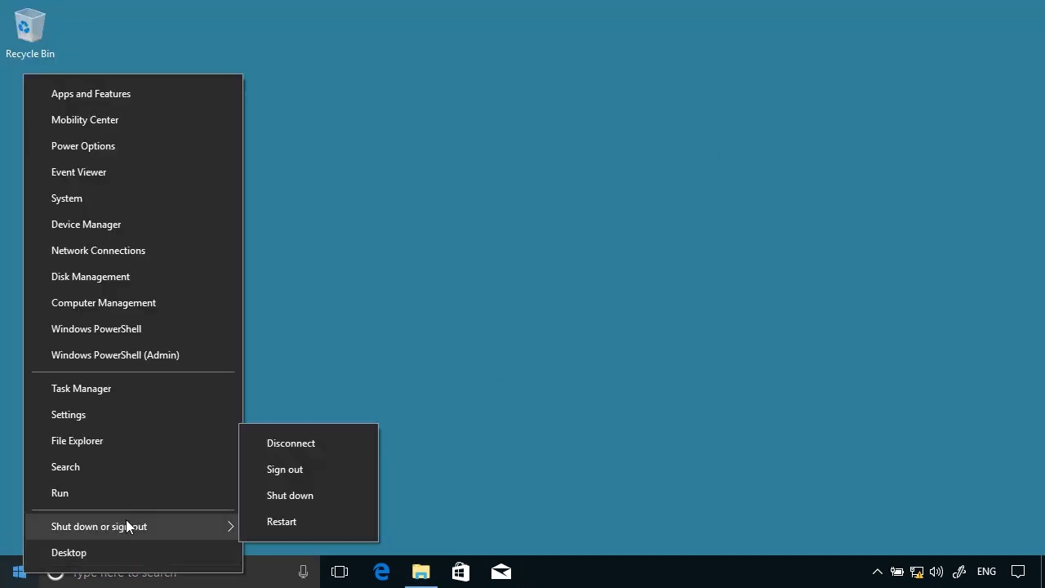
left_click(279, 472)
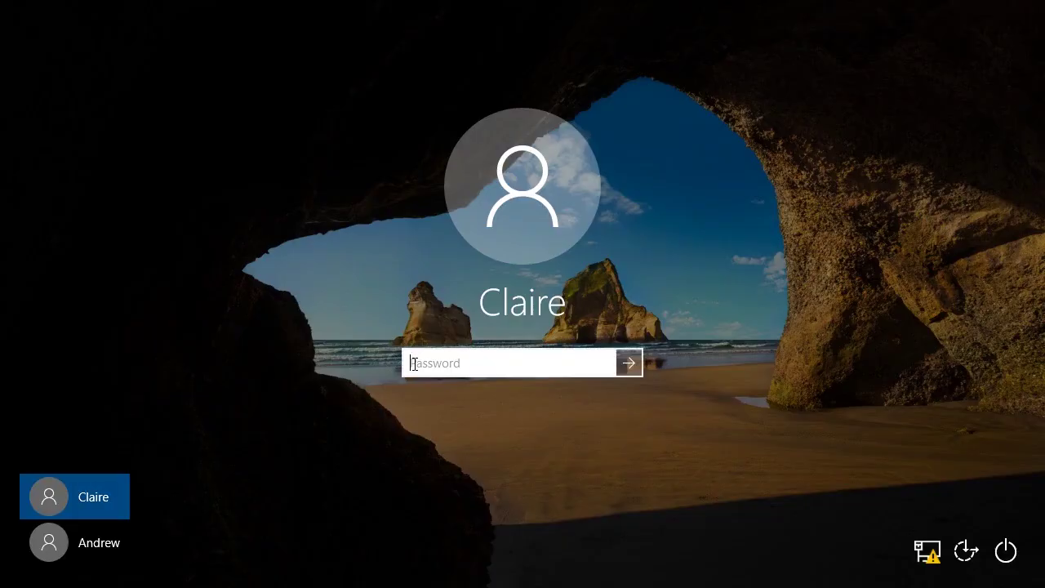
type("*******")
key("Return")
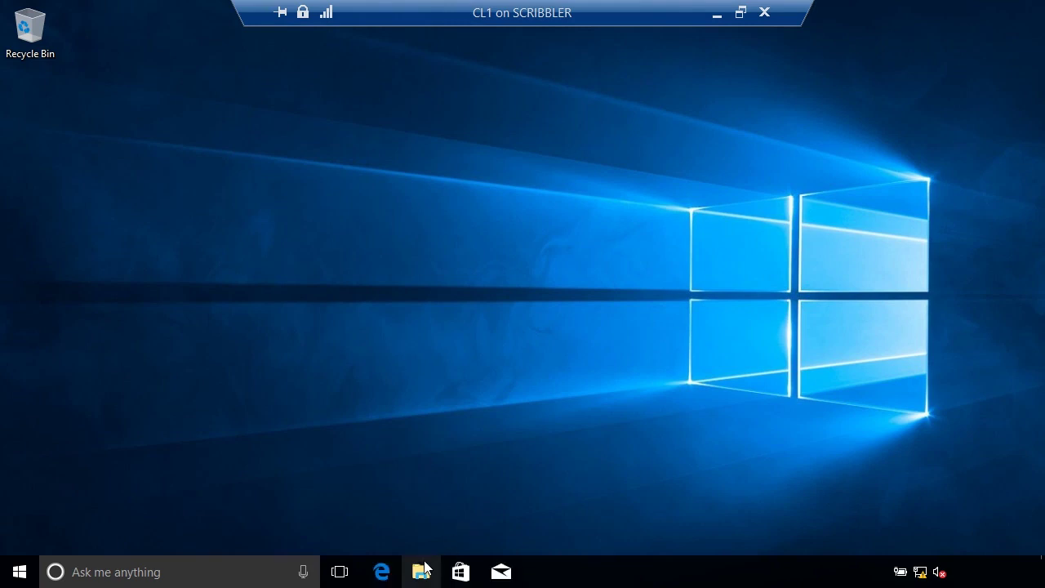
Browse to the \\cl1\apps share in a maximized File Explorer window
left_click(423, 570)
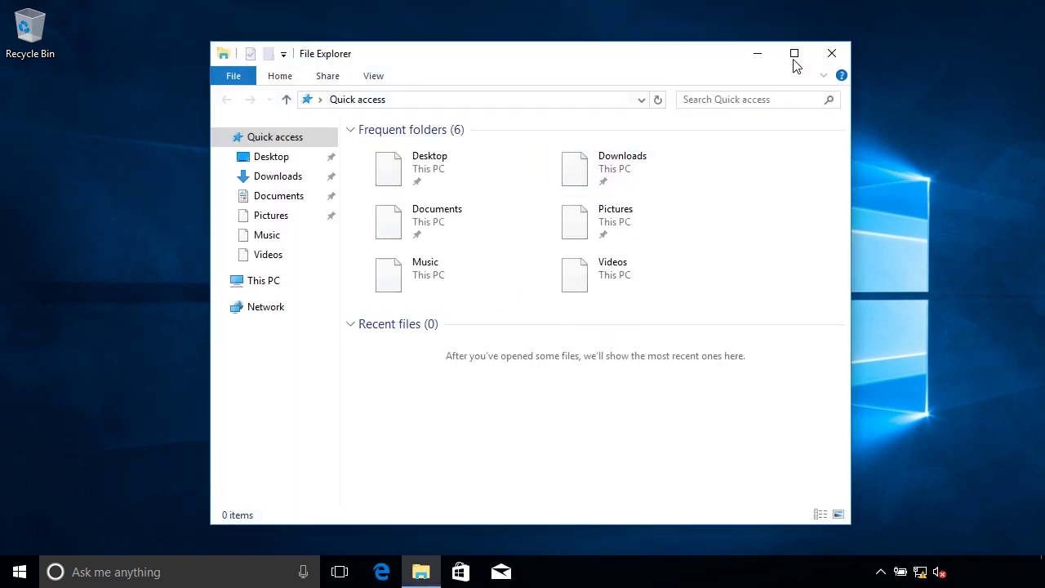
left_click(792, 55)
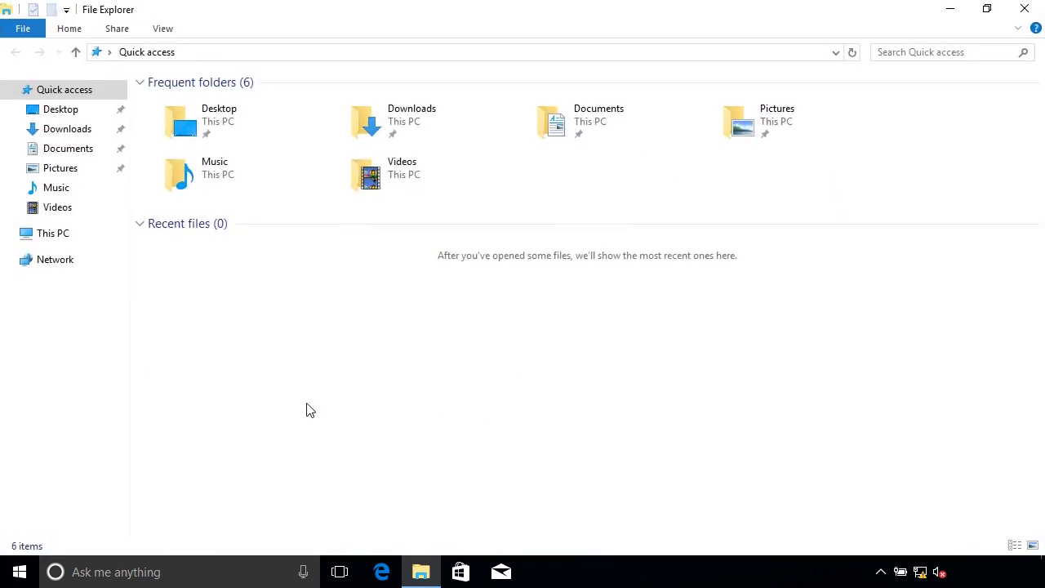
left_click(189, 52)
type("\\\\")
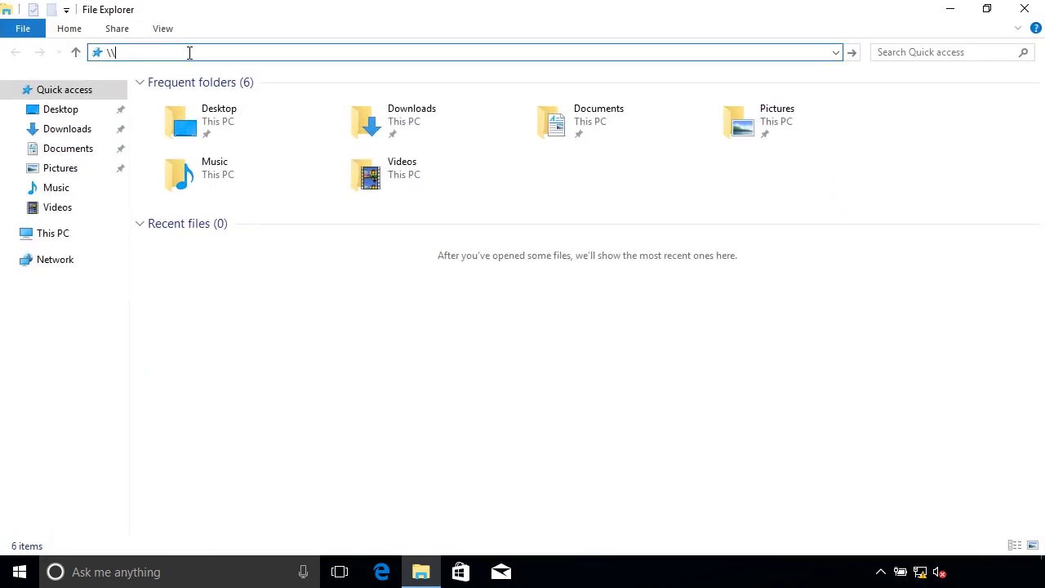
type("cl1\\apps")
key("Return")
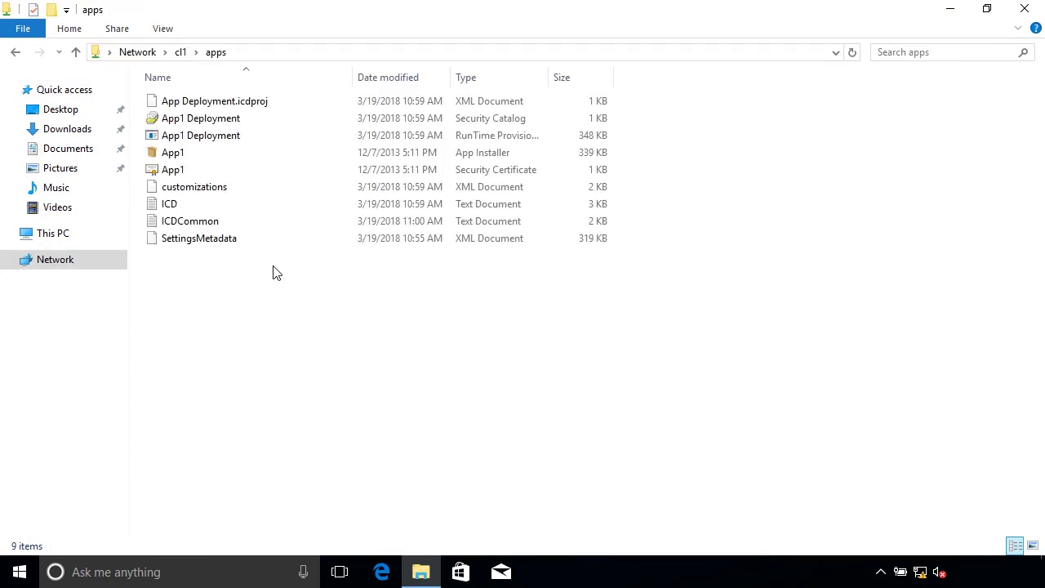
Turn on file name extensions and launch App1 Deployment.ppkg
left_click(163, 30)
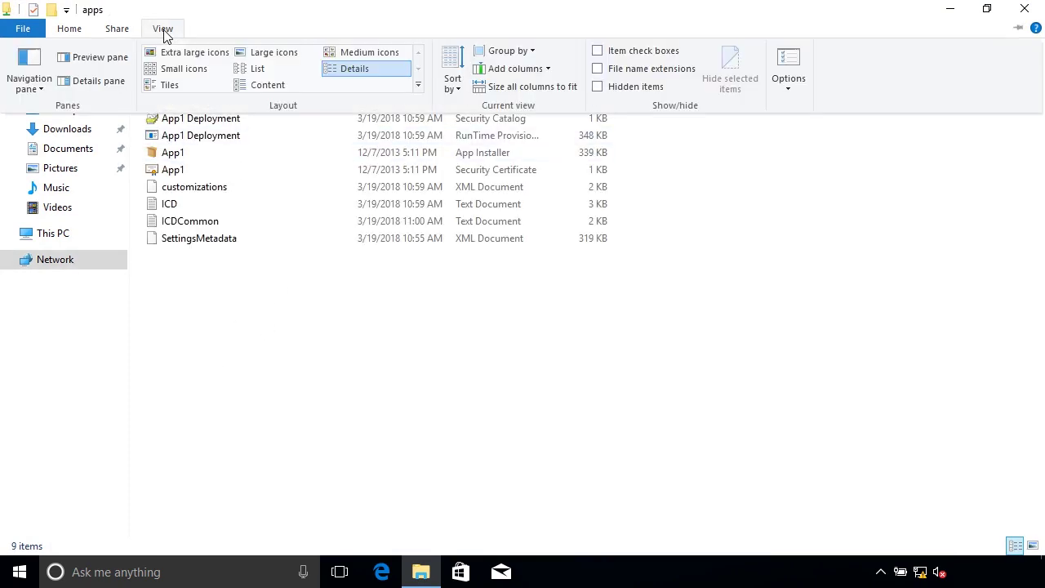
left_click(616, 71)
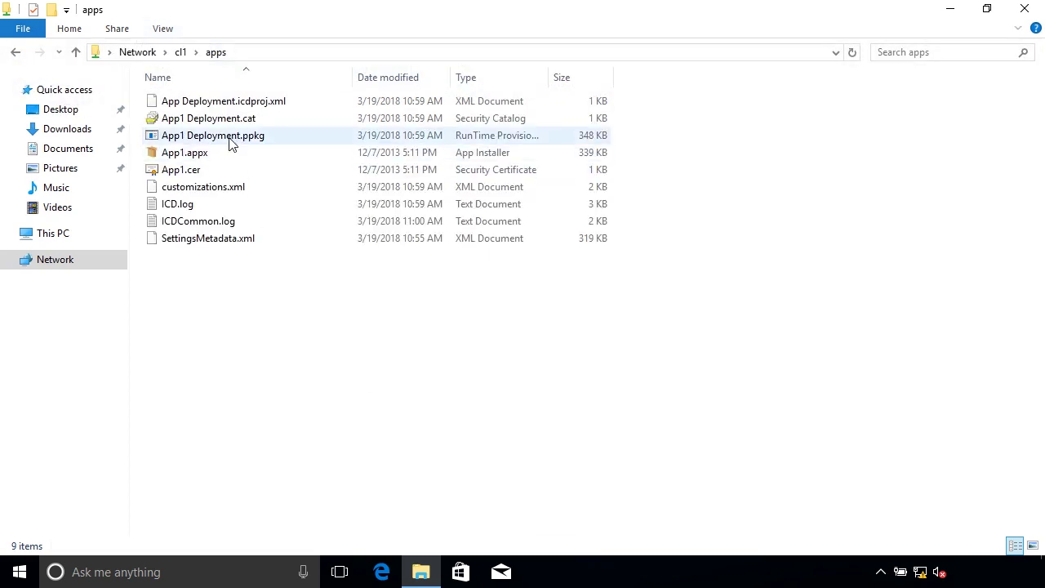
double_click(231, 143)
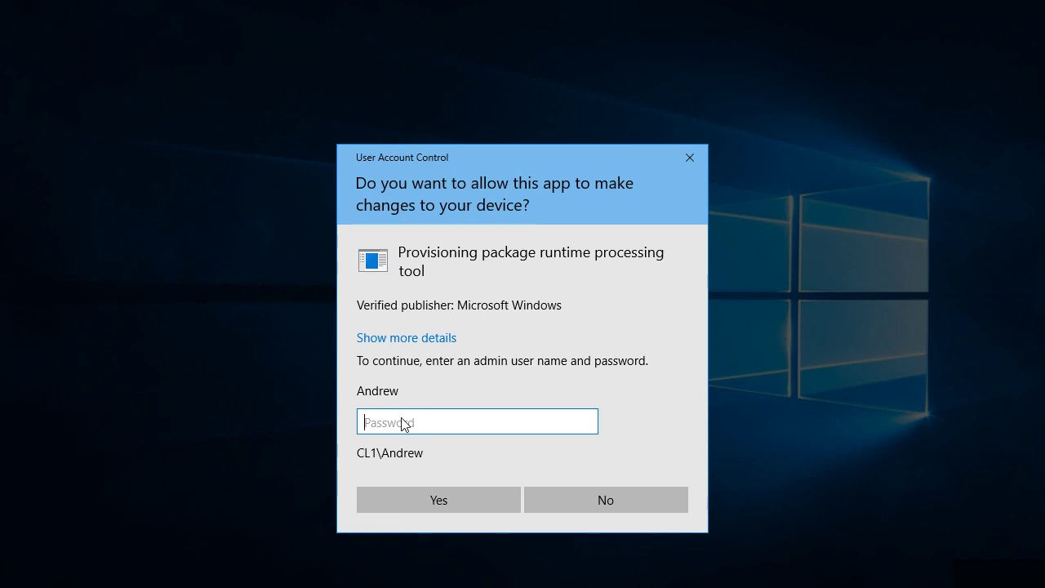
Enter the administrator password at the UAC prompt, then confirm 'Yes, add it' for App1 Deployment.ppkg
type("••••••••")
key("Return")
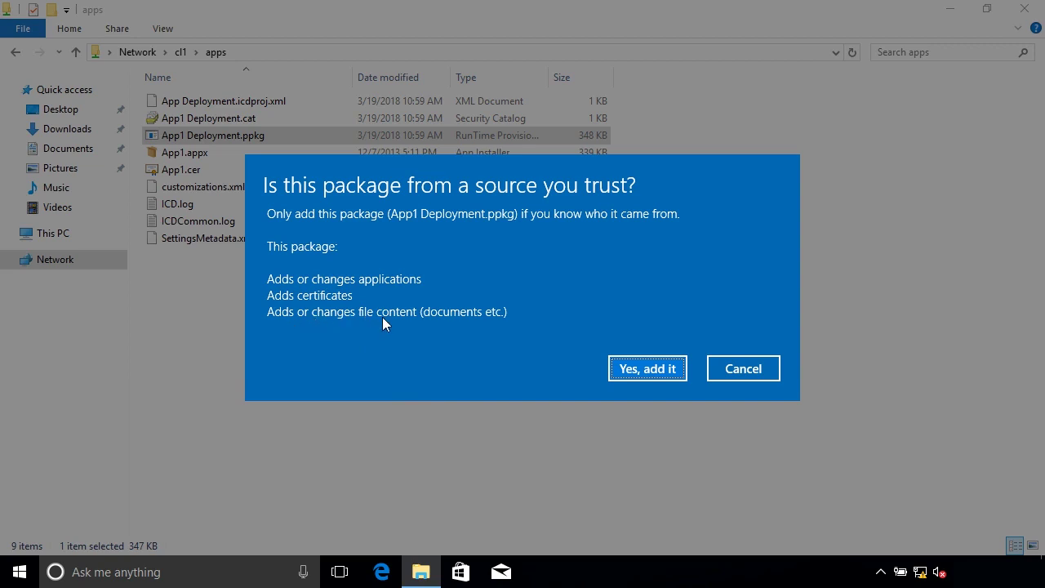
left_click(644, 368)
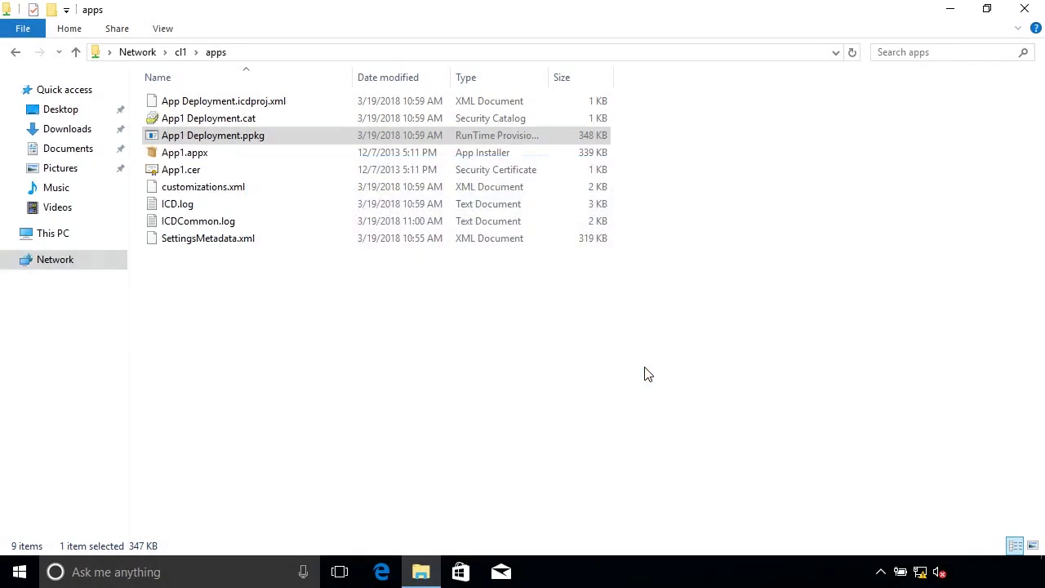
Go to Settings > Accounts > Access work or school > Add or remove a provisioning package
left_click(422, 482)
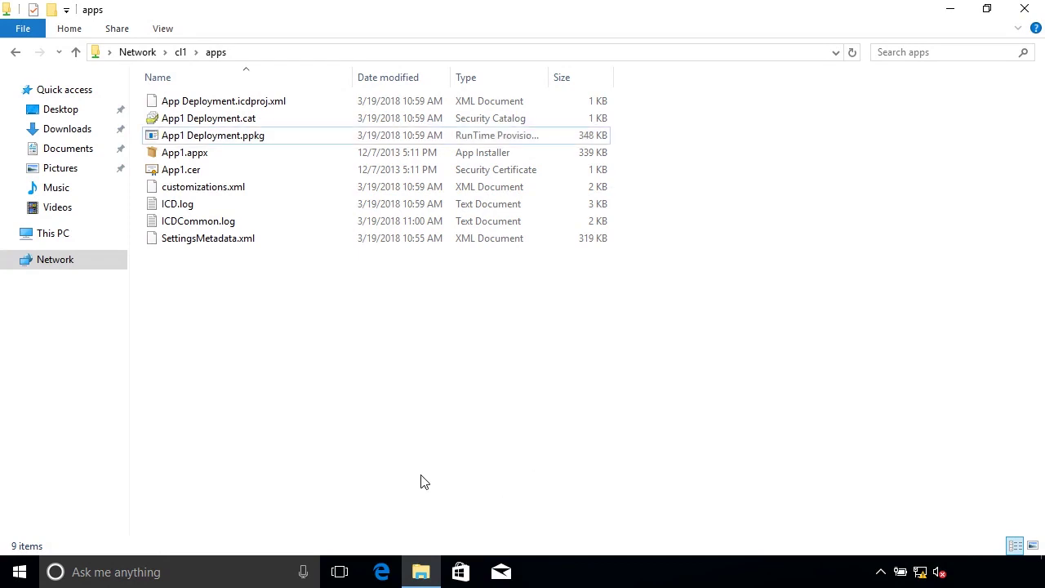
left_click(1030, 572)
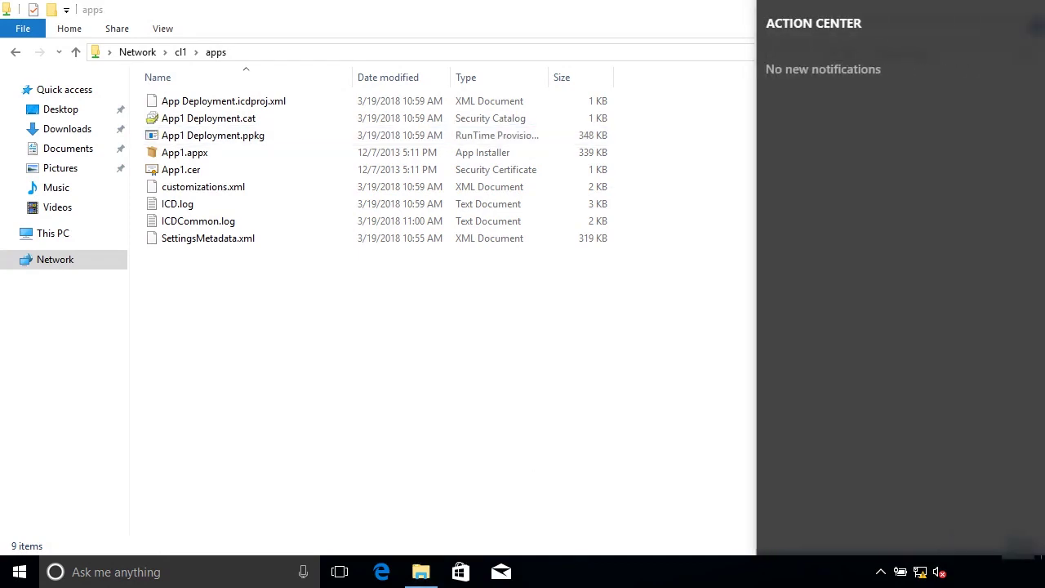
left_click(997, 524)
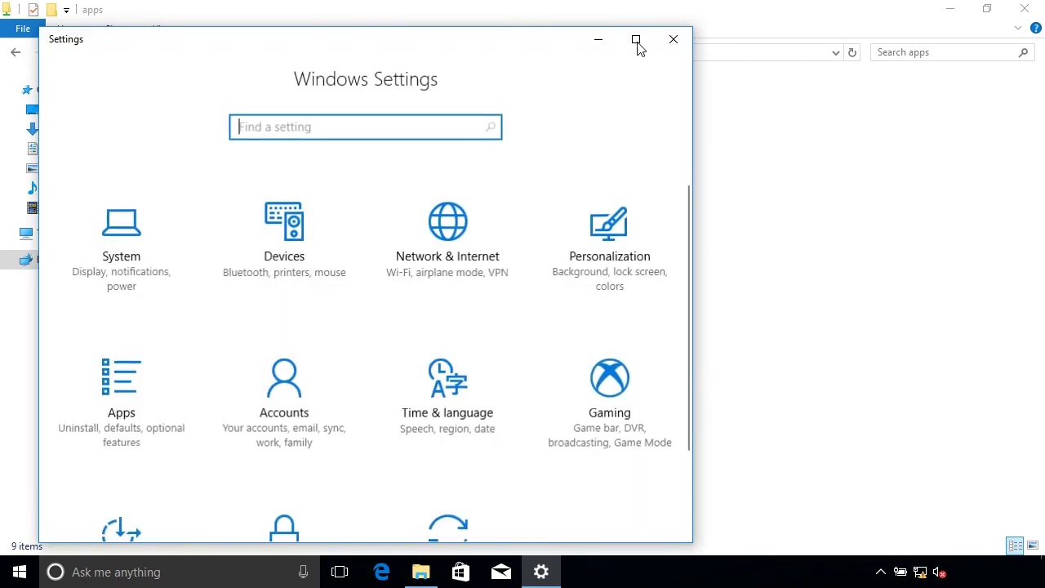
left_click(636, 39)
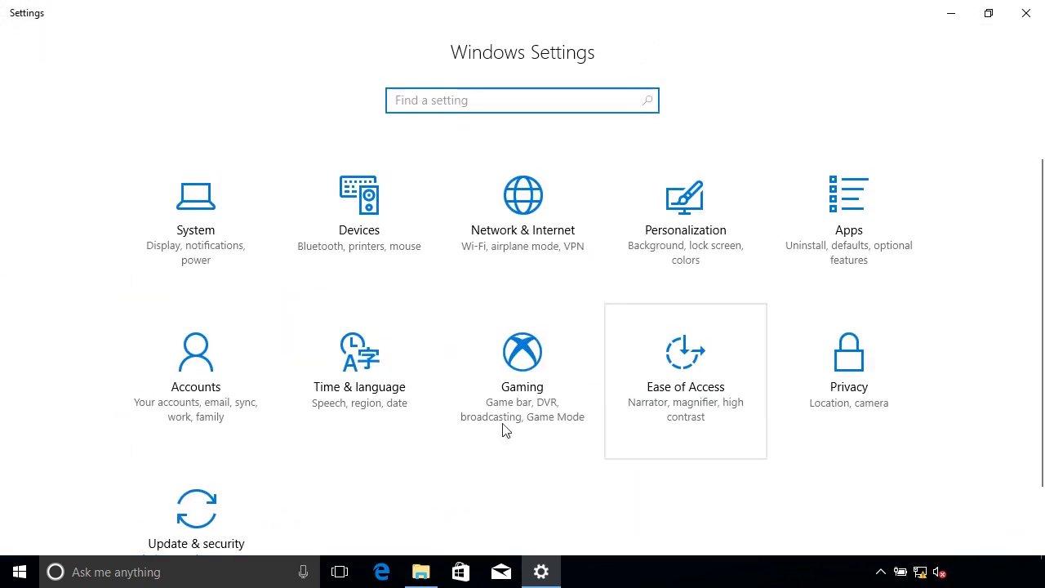
left_click(205, 406)
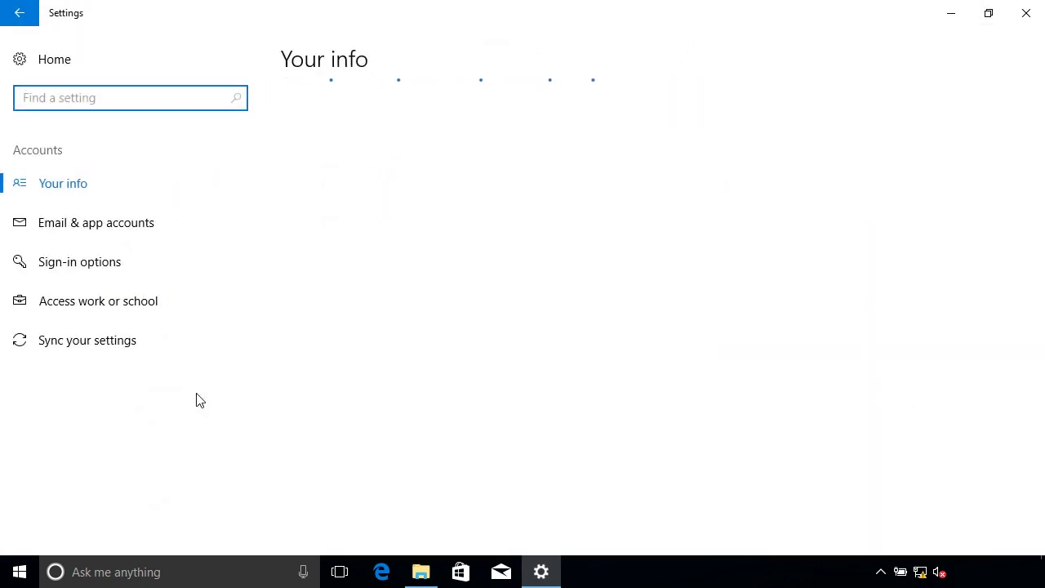
left_click(115, 301)
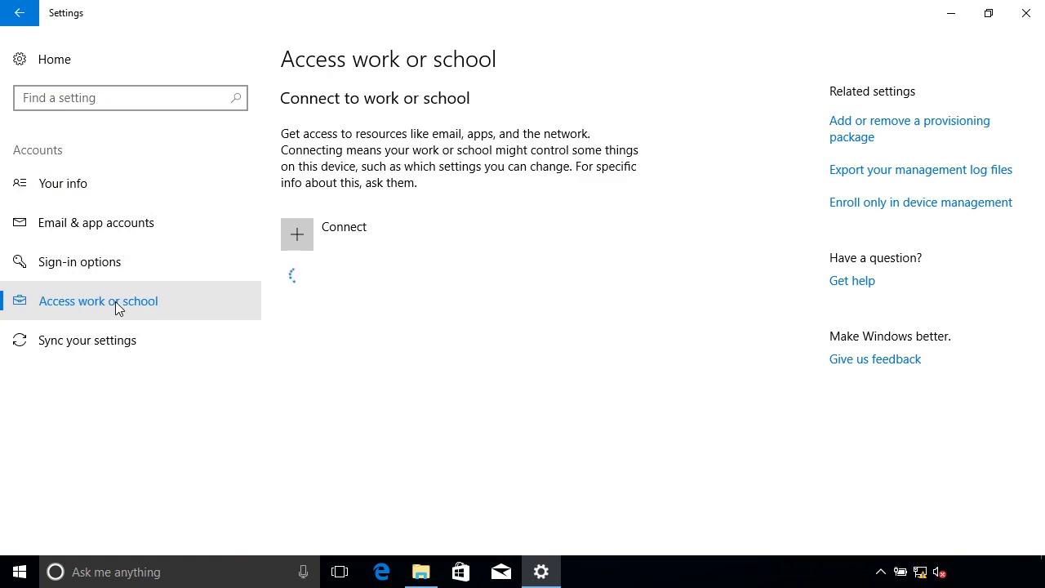
left_click(872, 143)
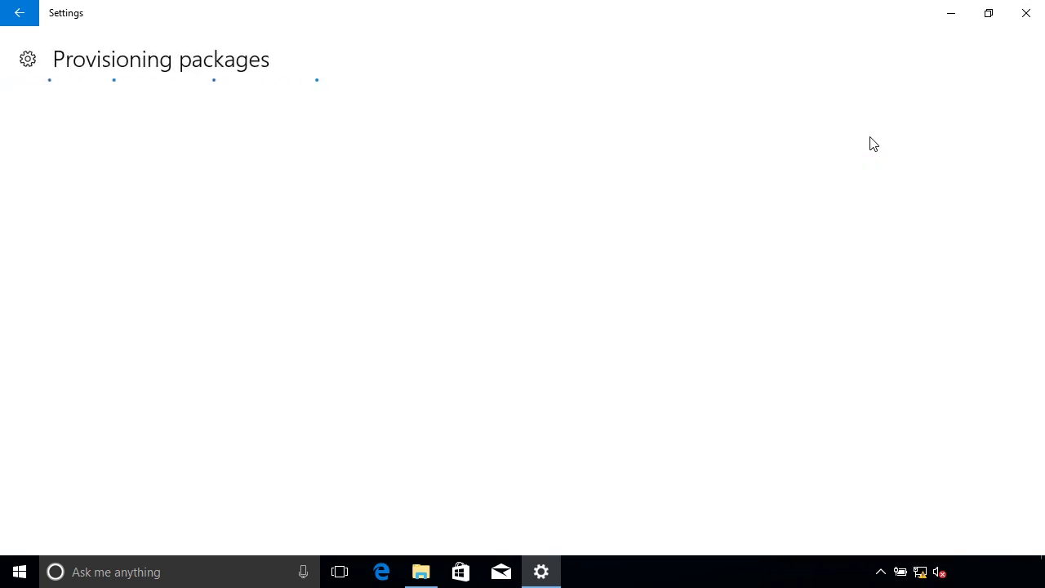
Check the App1 Deployment package details, then return to the provisioning packages list
left_click(141, 244)
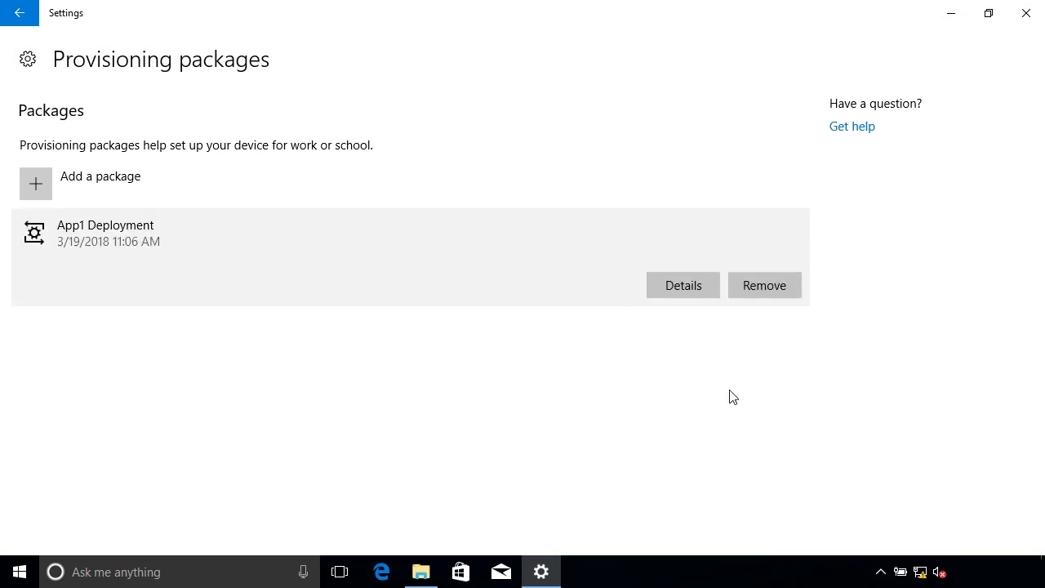
left_click(707, 290)
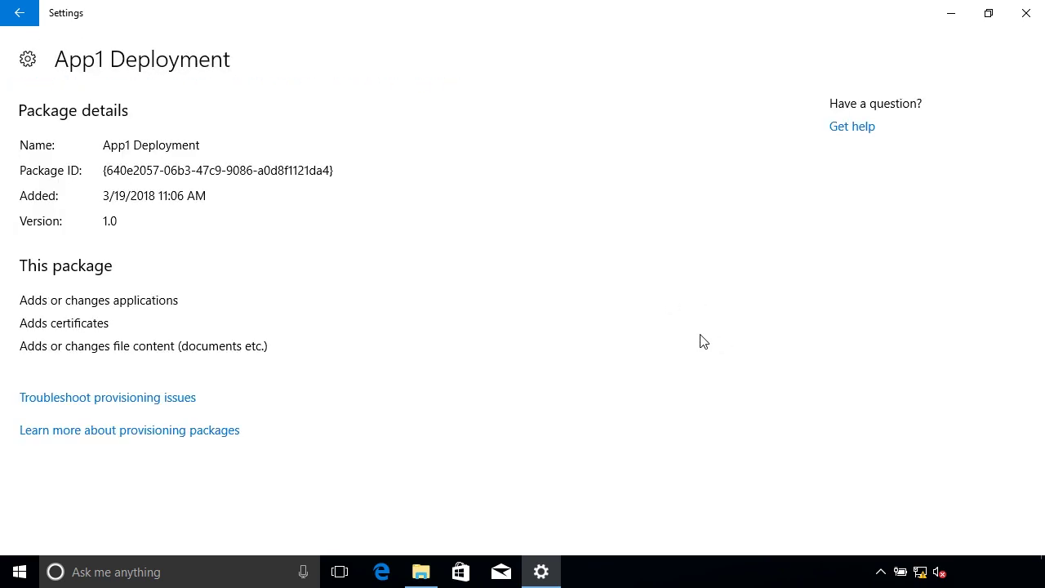
left_click(18, 14)
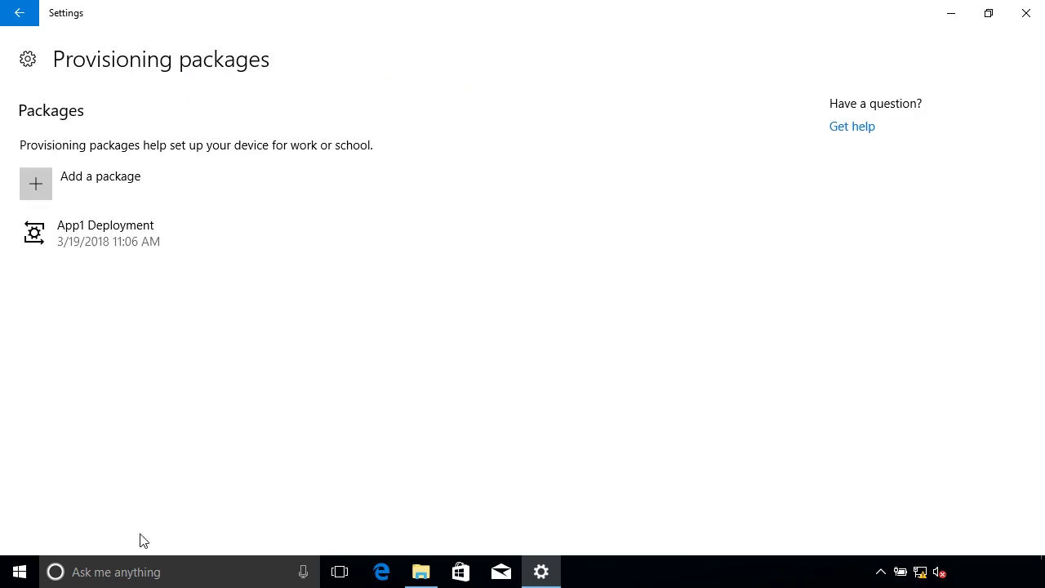